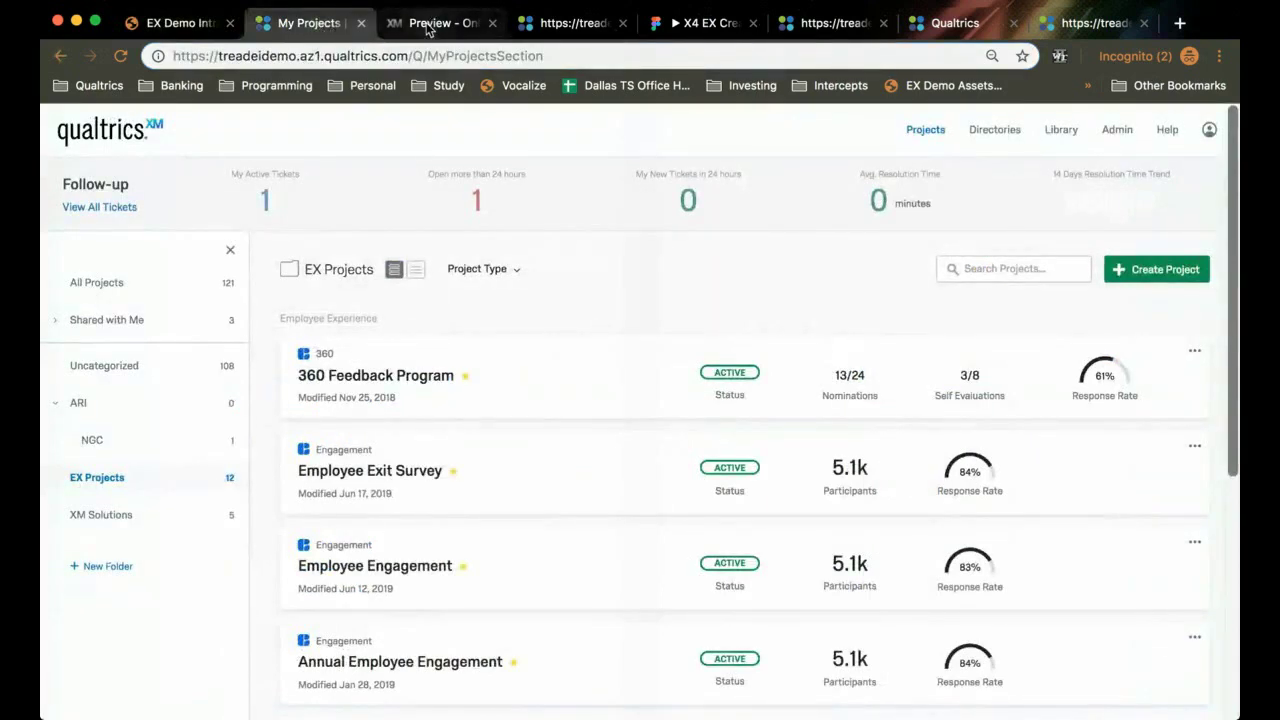
Open the survey preview and answer "I feel proud to tell people where I work" with Strongly agree.
click(429, 25)
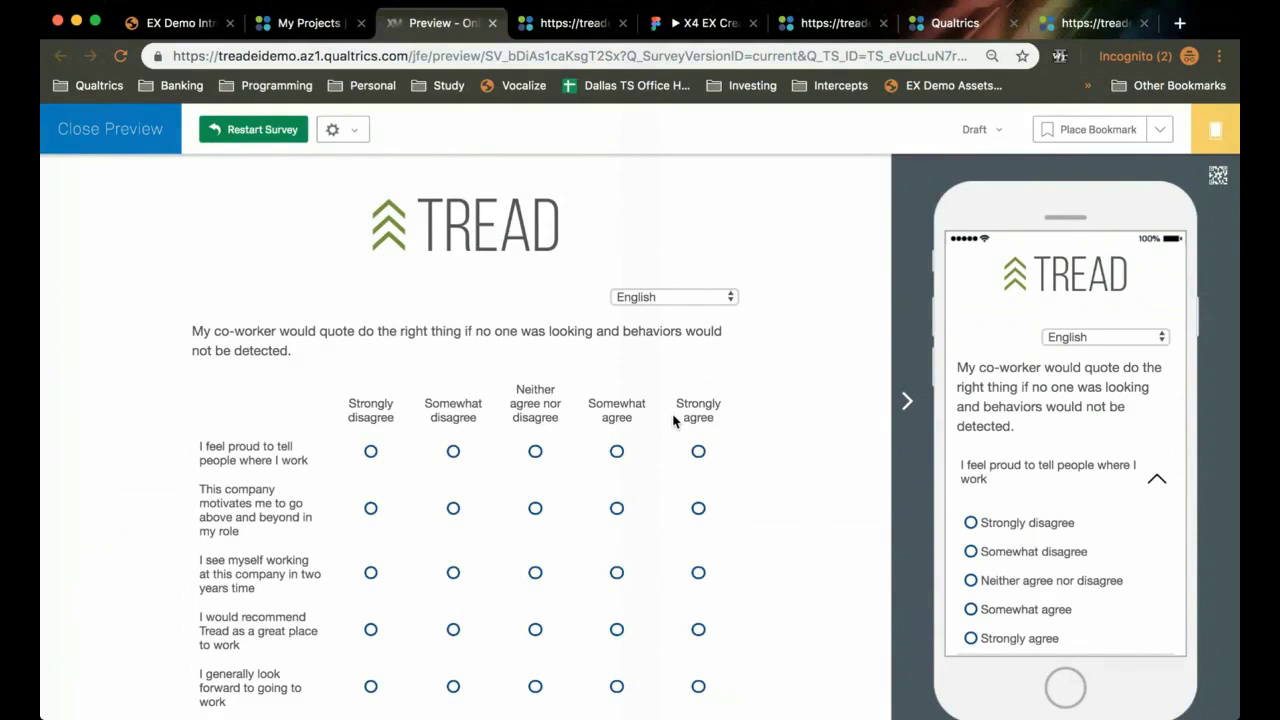
scroll(732, 480, down, 2)
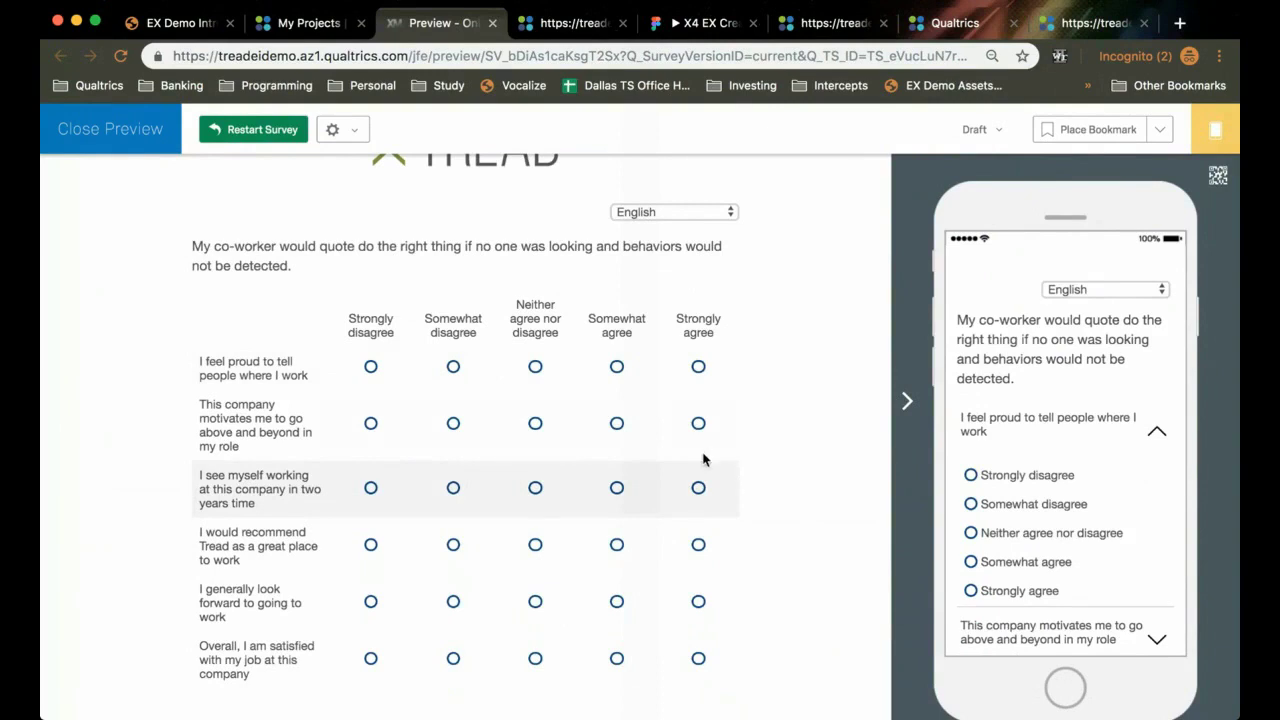
click(698, 367)
scroll(1141, 585, down, 2)
scroll(1141, 585, down, 2)
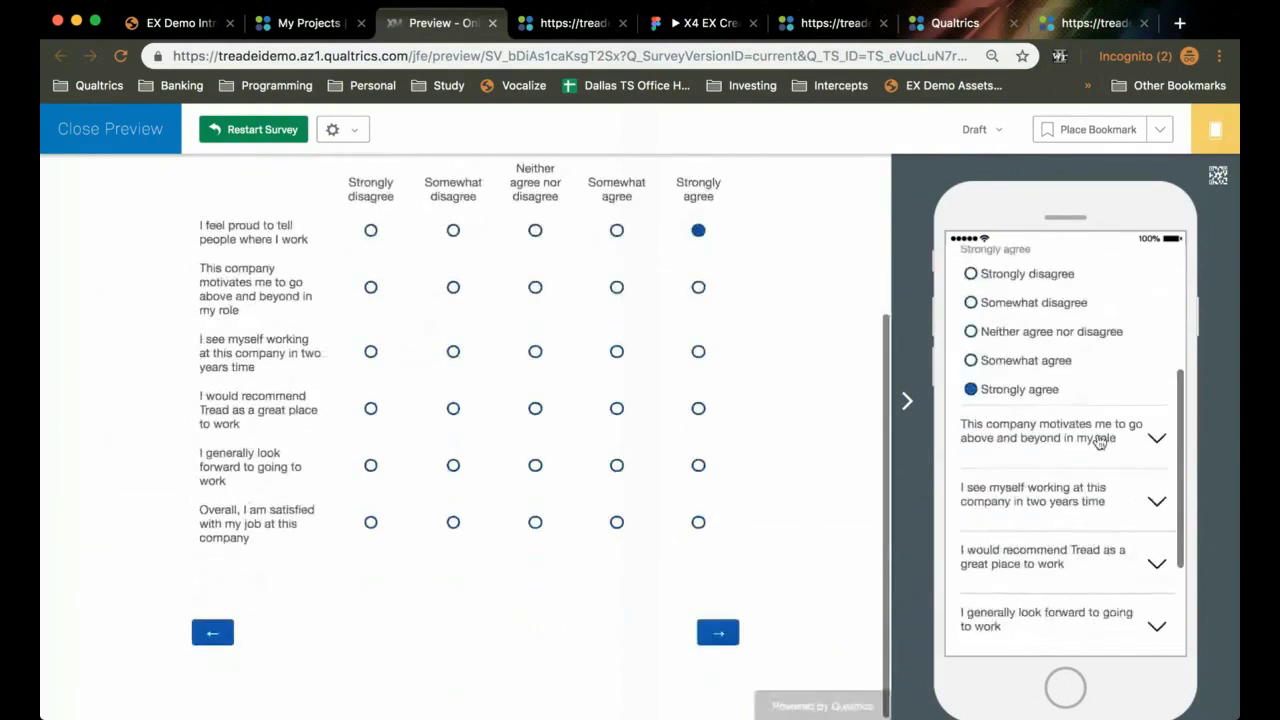
In the phone preview, answer Somewhat agree on motivation, Strongly disagree on two-year stay and recommending Tread, and advance to the next page.
click(1094, 438)
click(1094, 436)
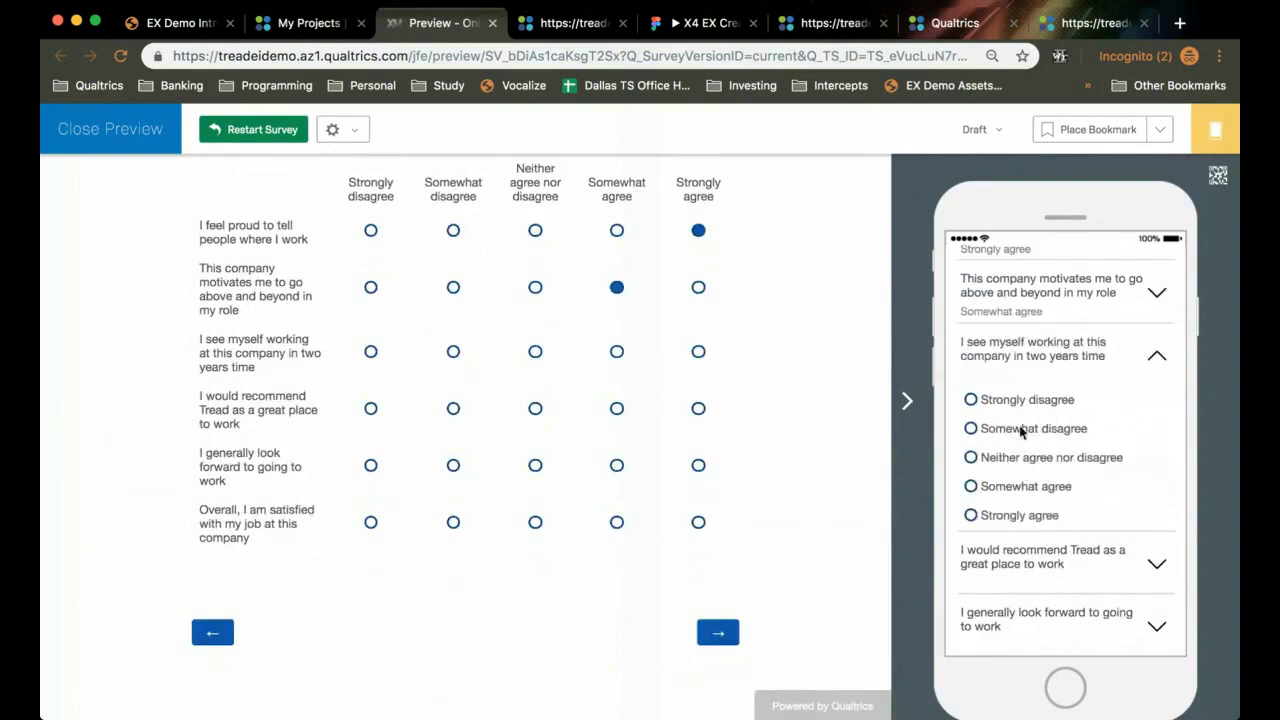
click(1020, 400)
click(1013, 462)
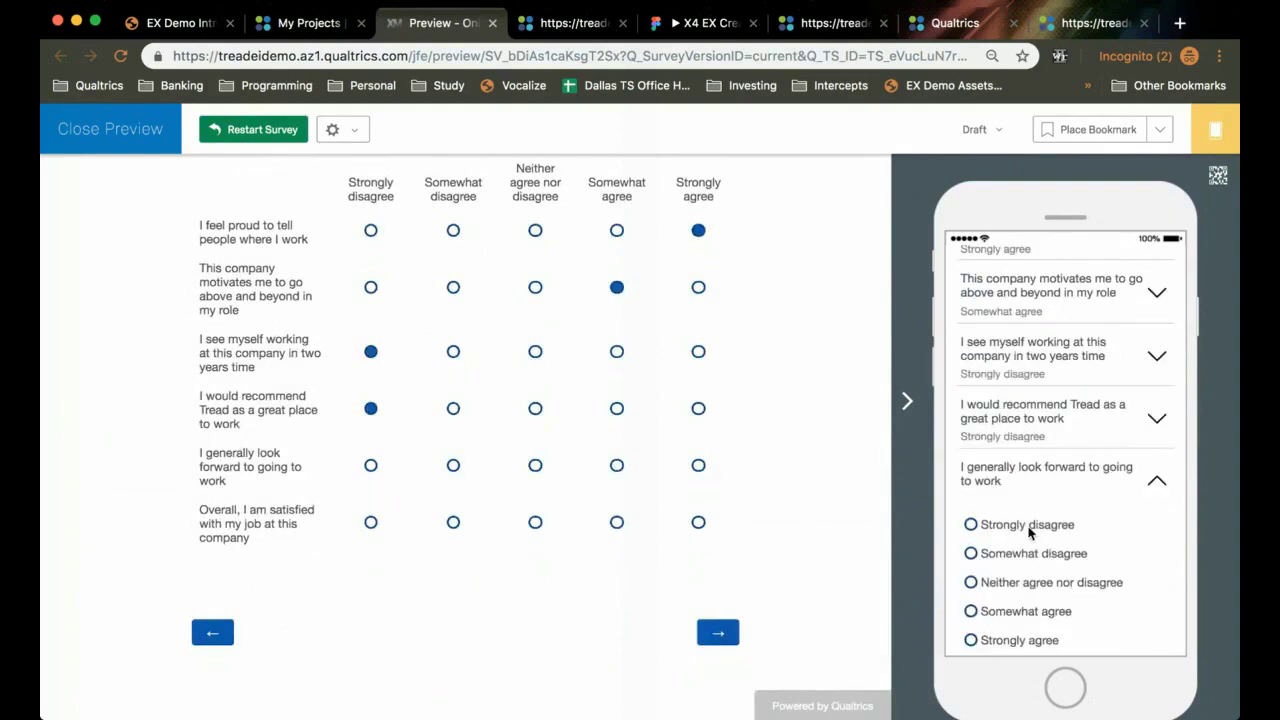
scroll(1033, 540, down, 4)
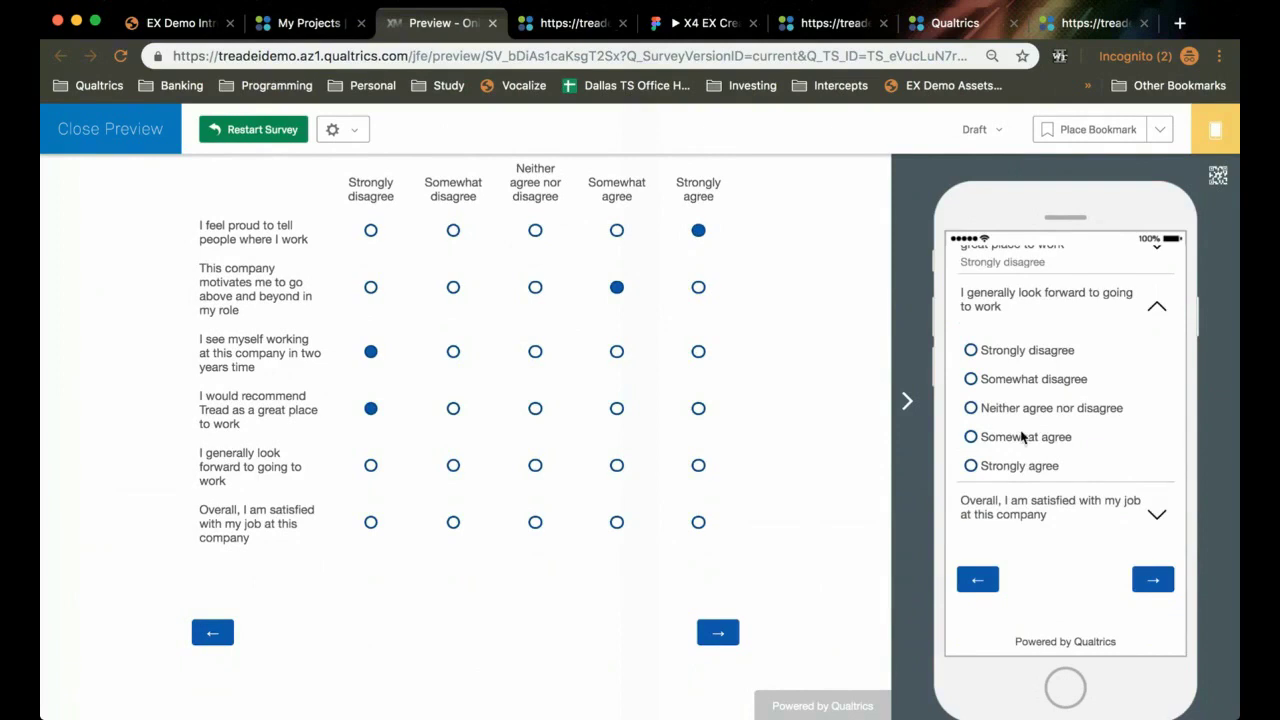
click(1148, 581)
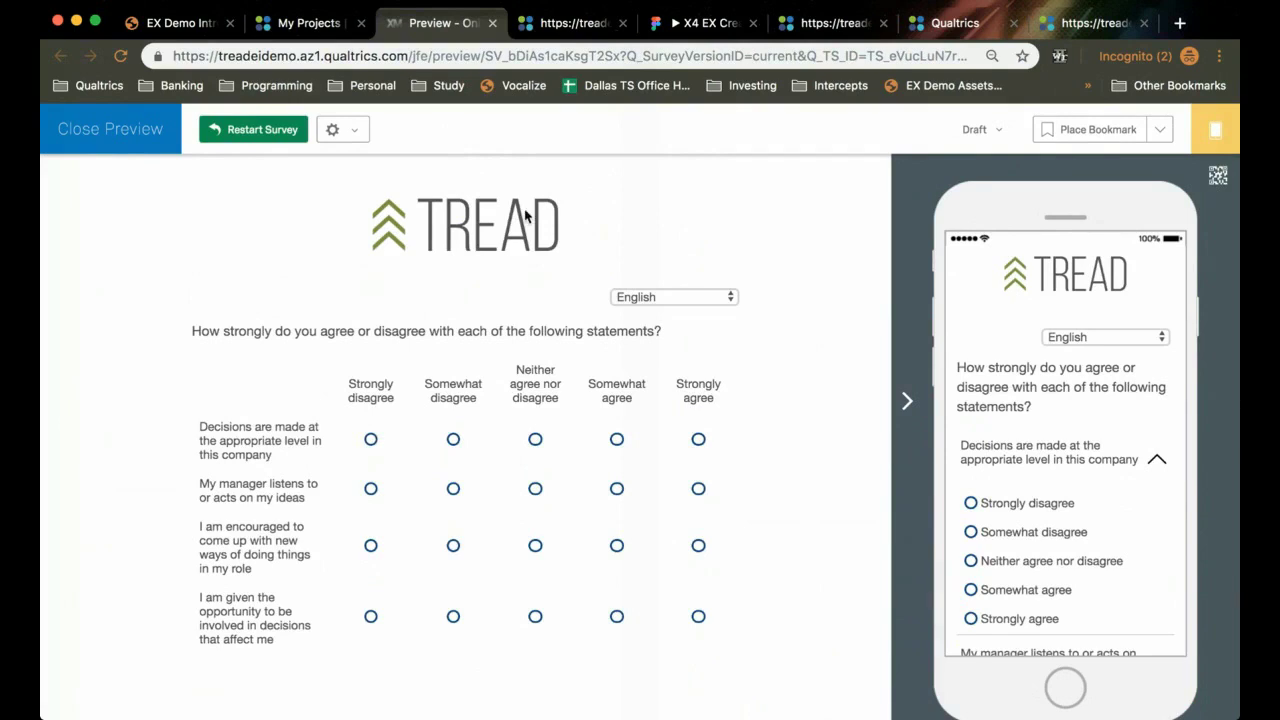
From the projects list, review the Employee Experience project types, automated projects and templates available for a new project, and cancel without creating one.
click(290, 24)
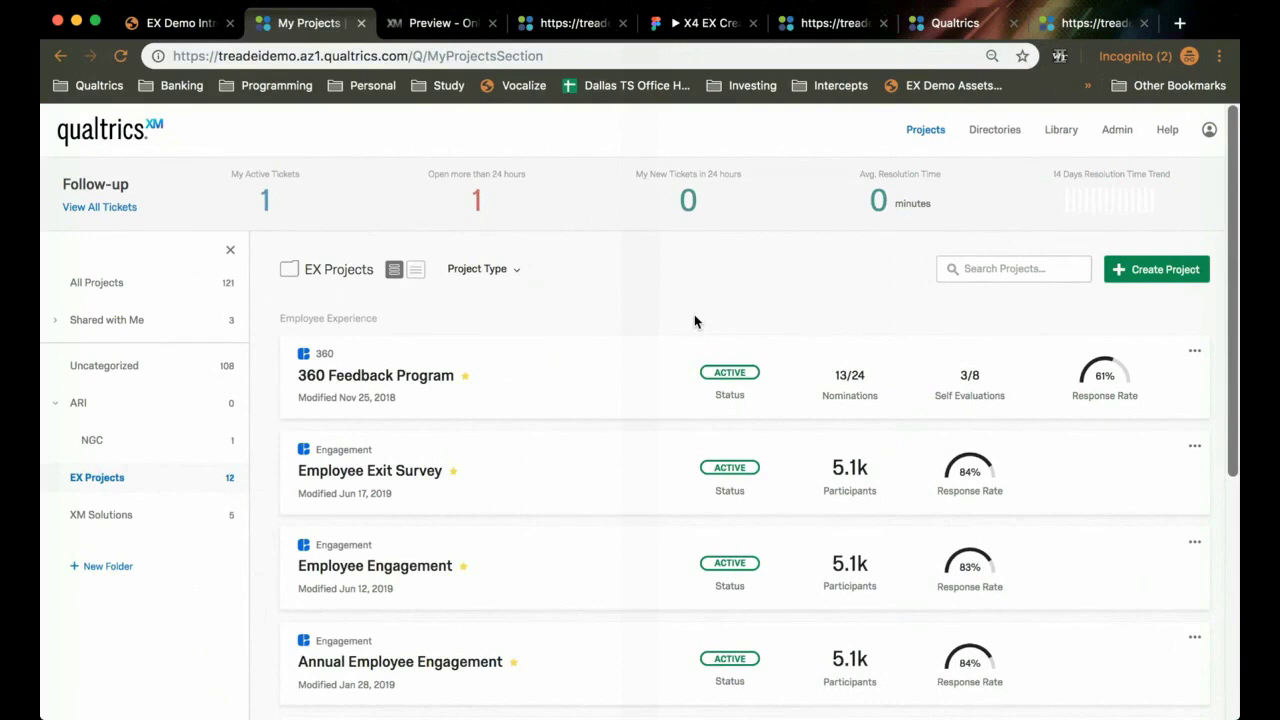
click(1170, 272)
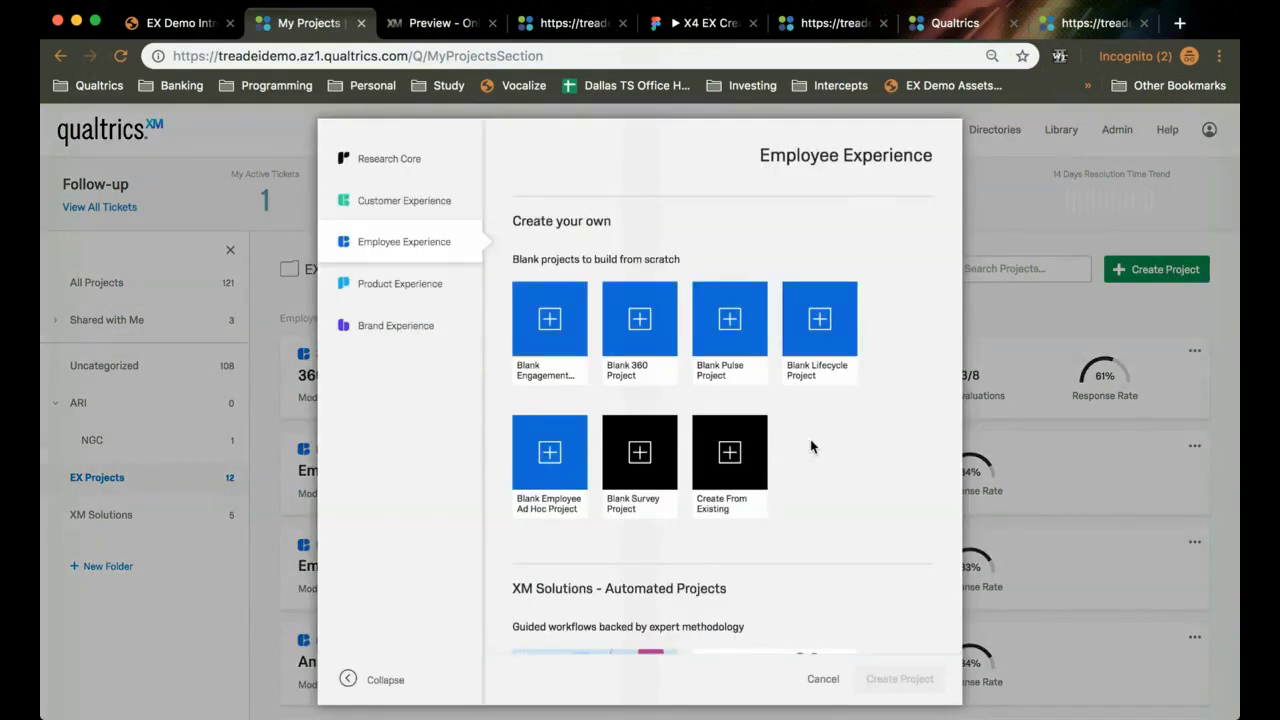
scroll(810, 440, down, 5)
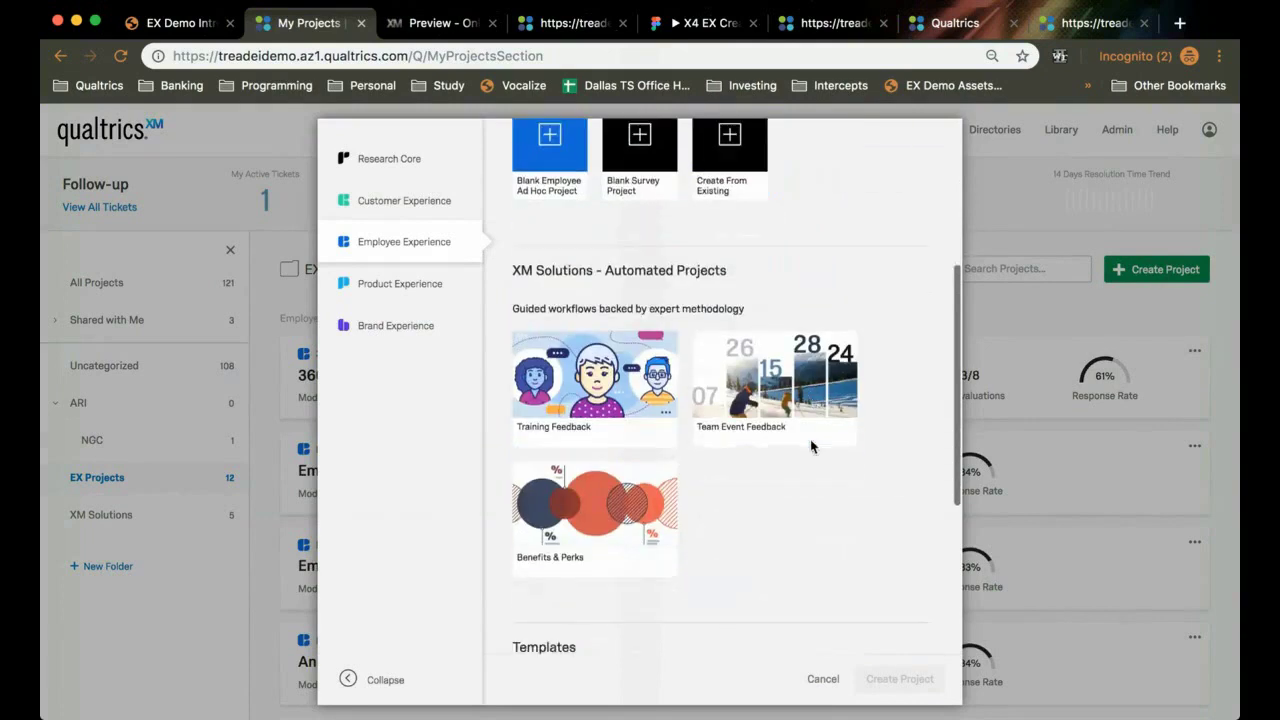
scroll(811, 446, down, 1)
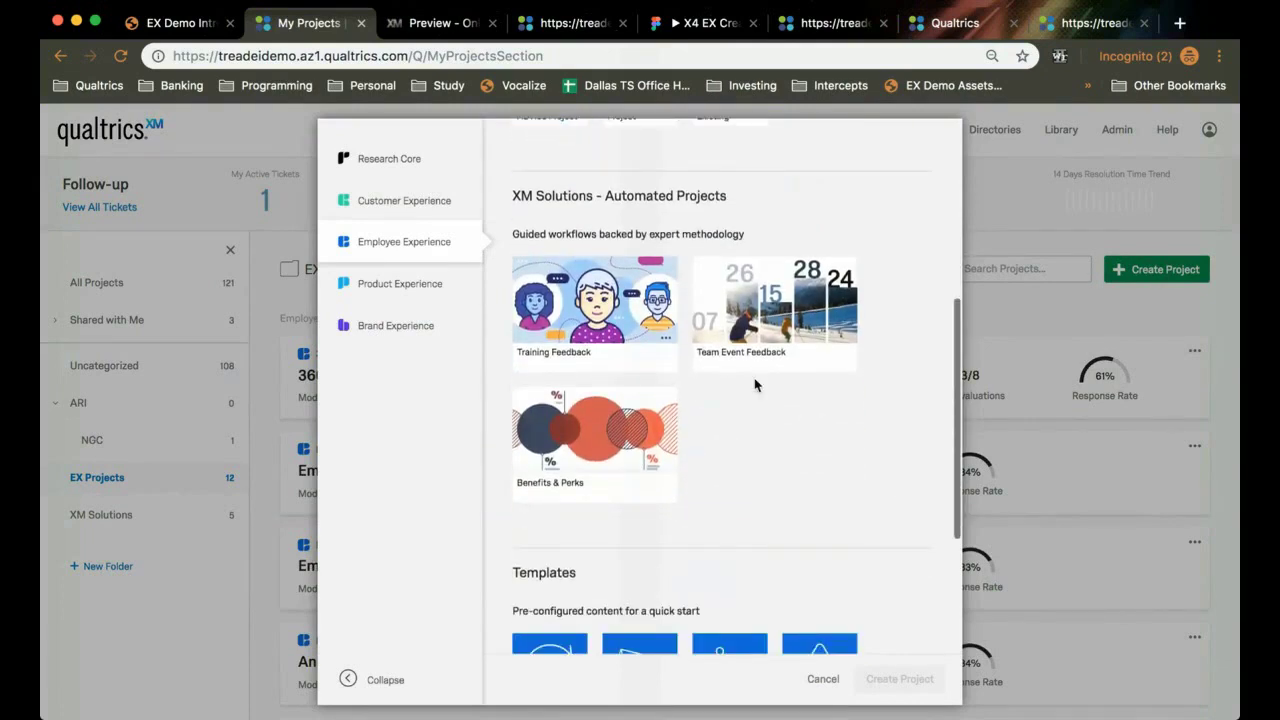
scroll(768, 451, down, 4)
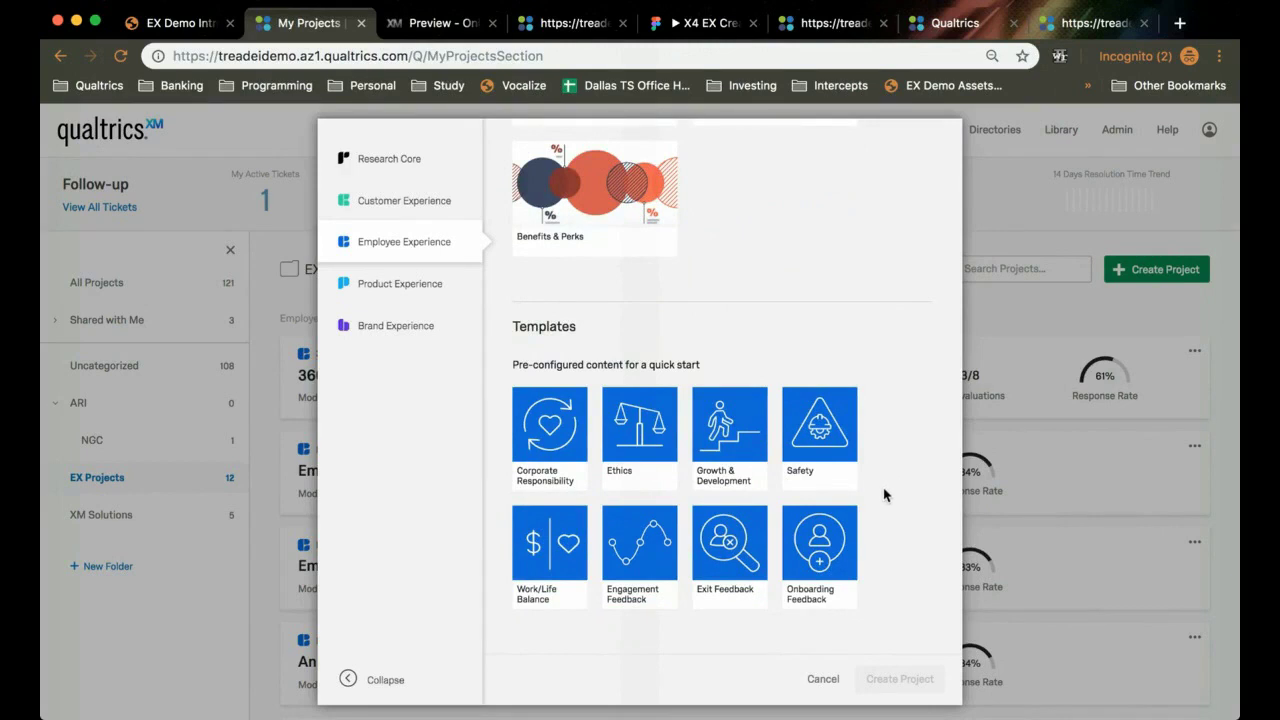
click(818, 680)
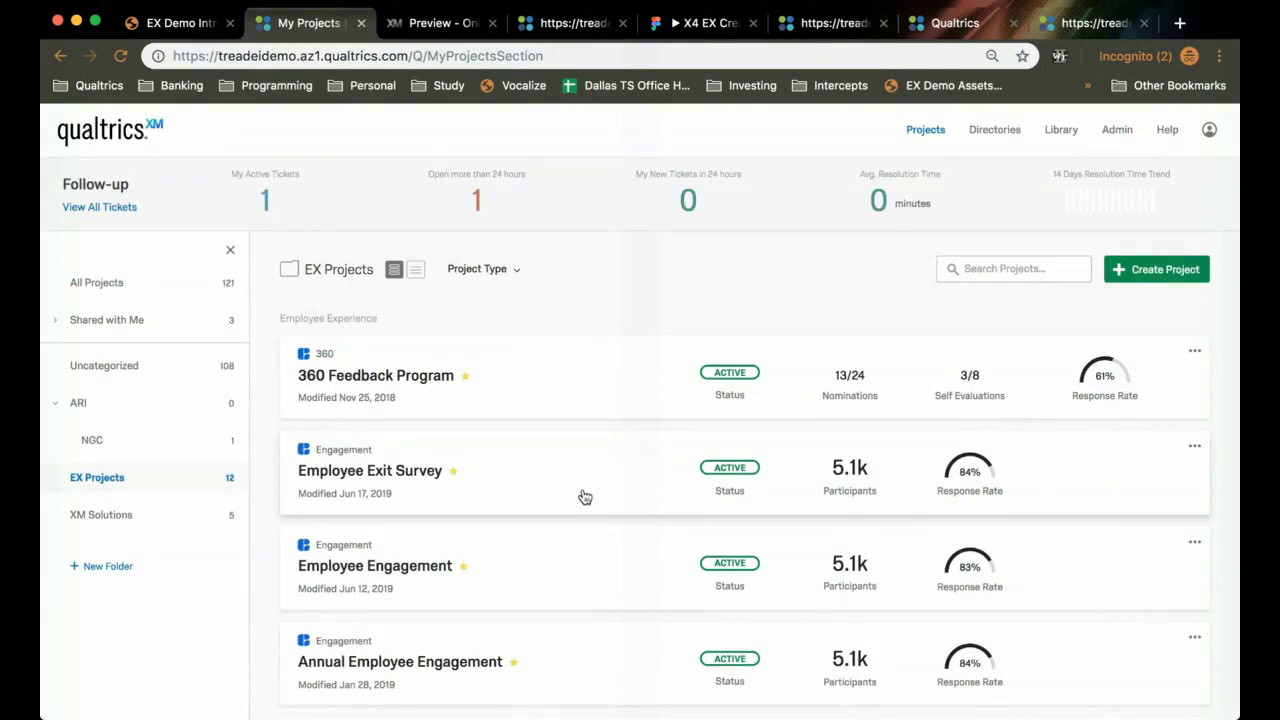
Open the Employee Engagement project and expand the Engagement Questions block to review its content.
click(558, 568)
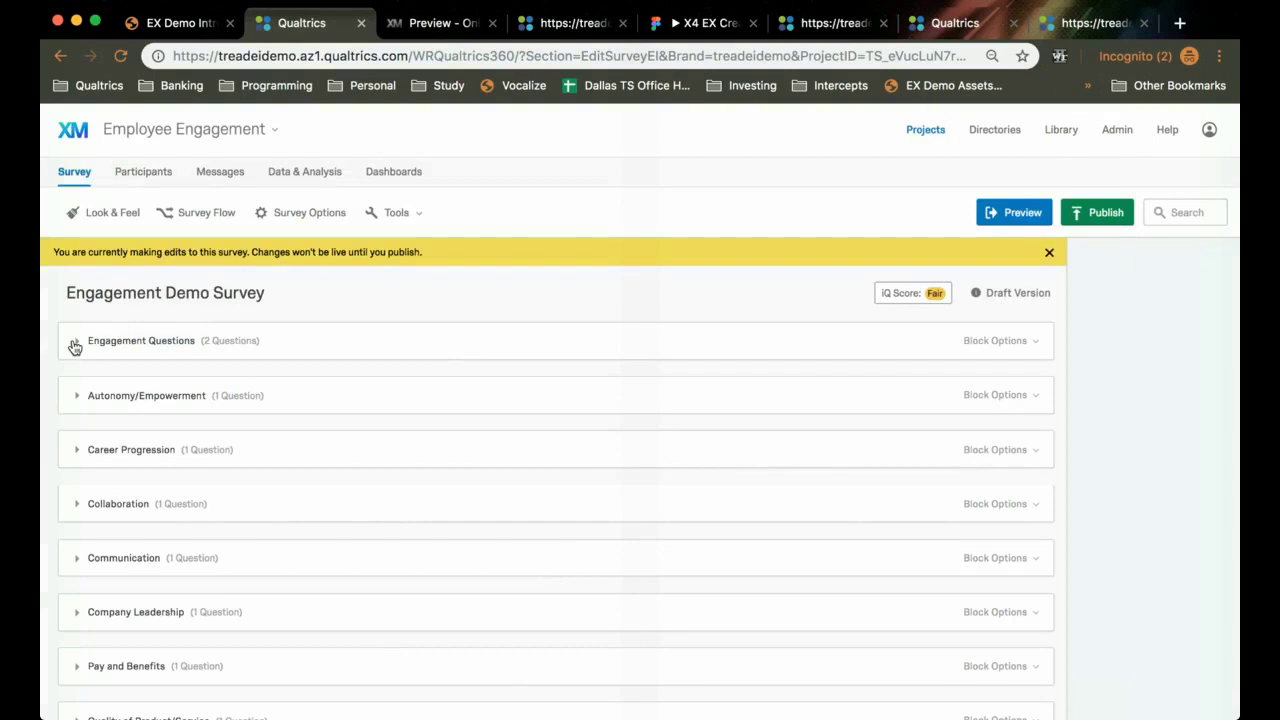
click(75, 345)
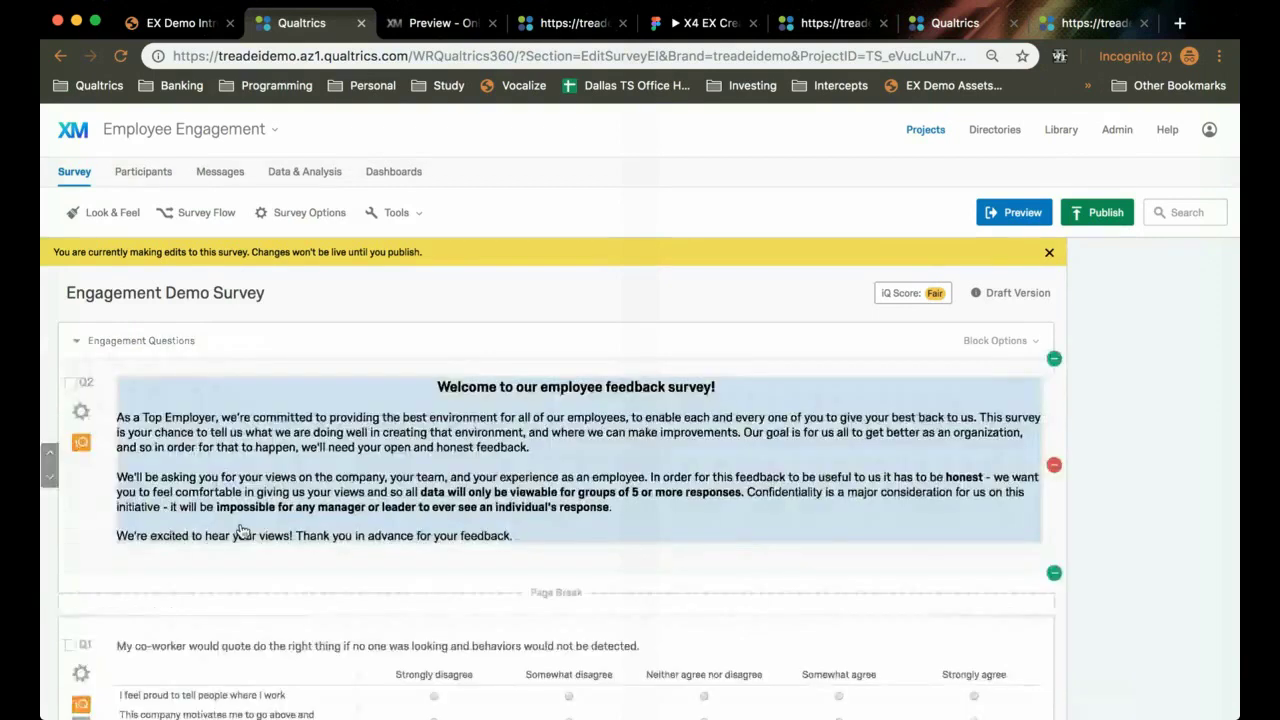
scroll(280, 530, down, 5)
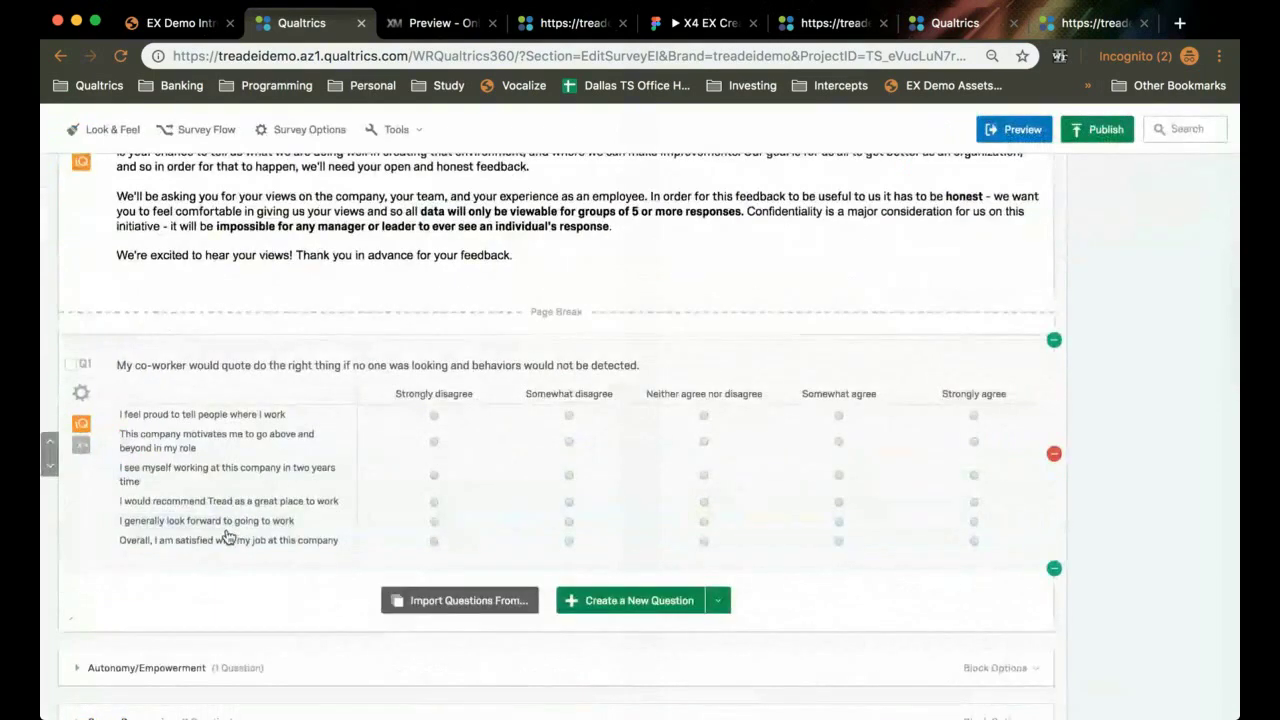
Review the library types in the Qualtrics Library for importing questions into the Engagement Questions block, and cancel the import.
click(425, 600)
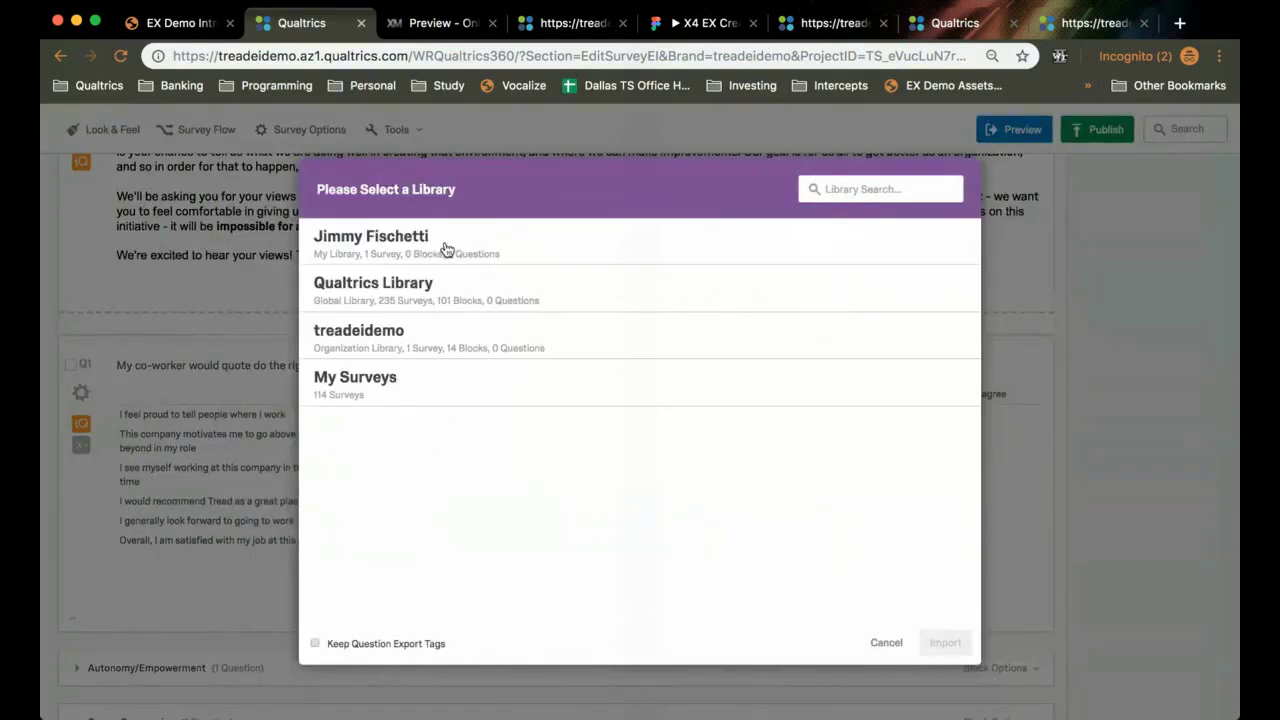
click(441, 284)
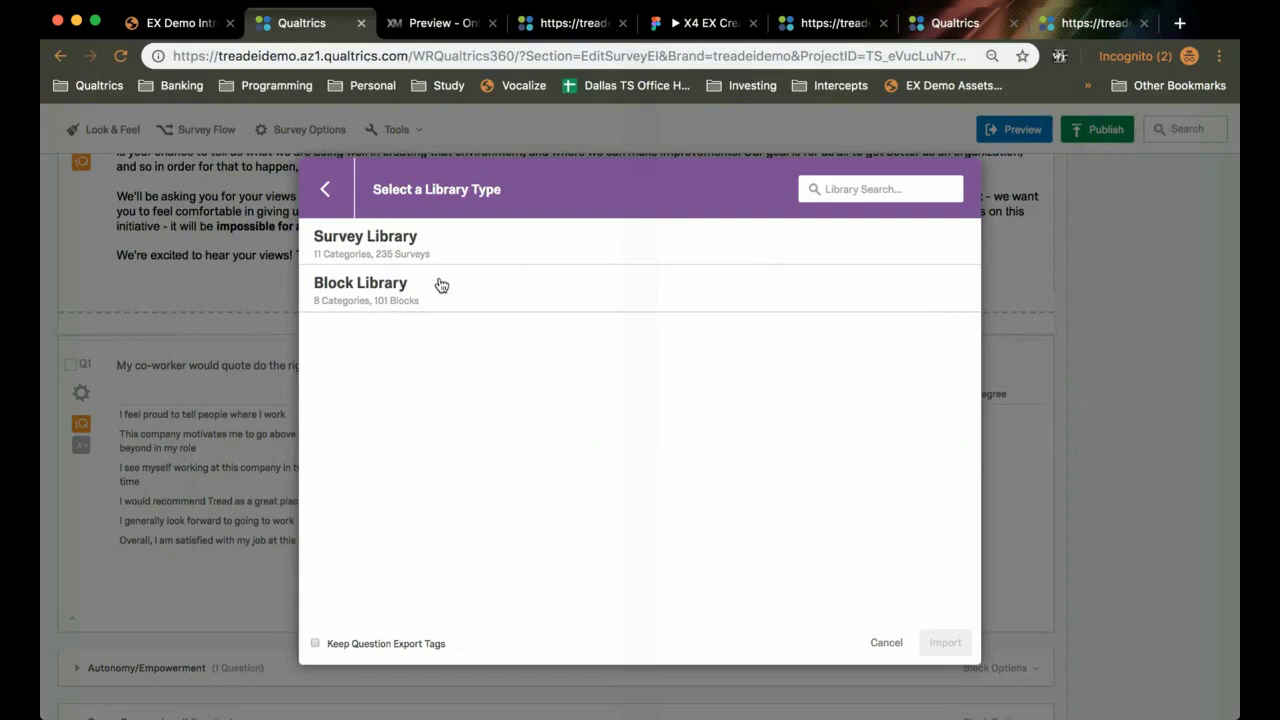
click(884, 644)
scroll(540, 390, up, 3)
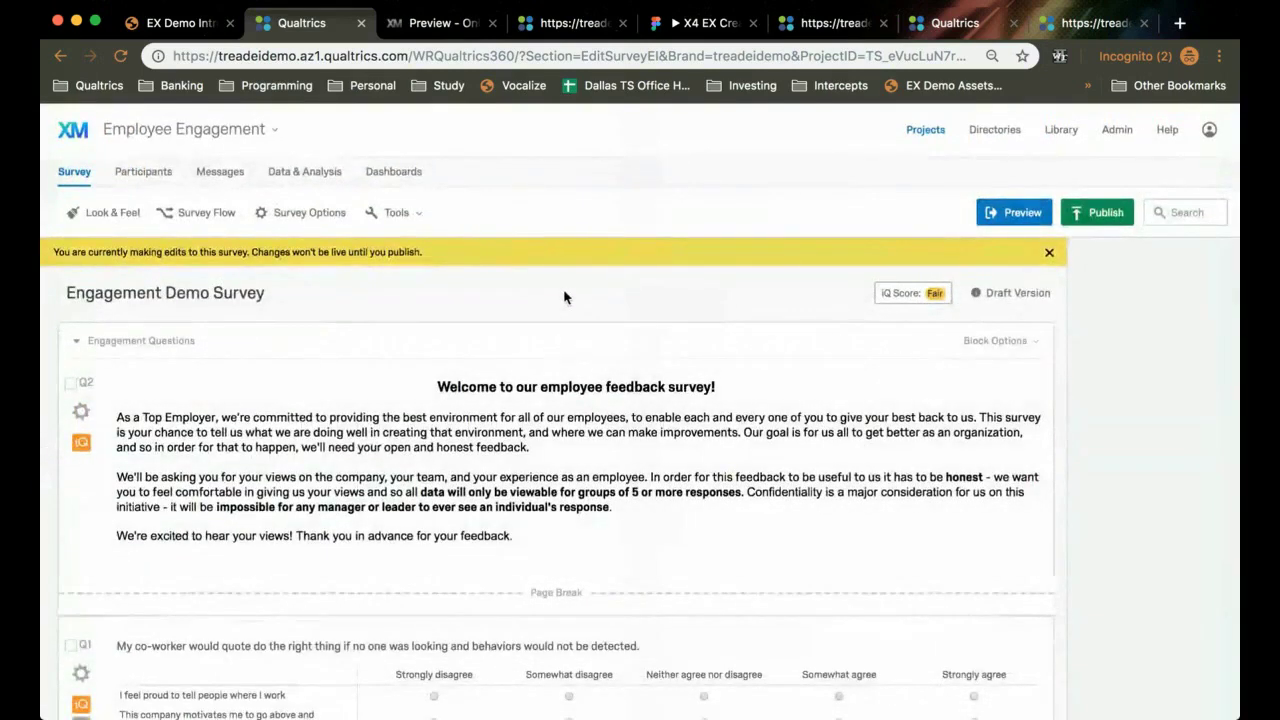
Open the project's participants page and view the options for adding participants.
click(145, 174)
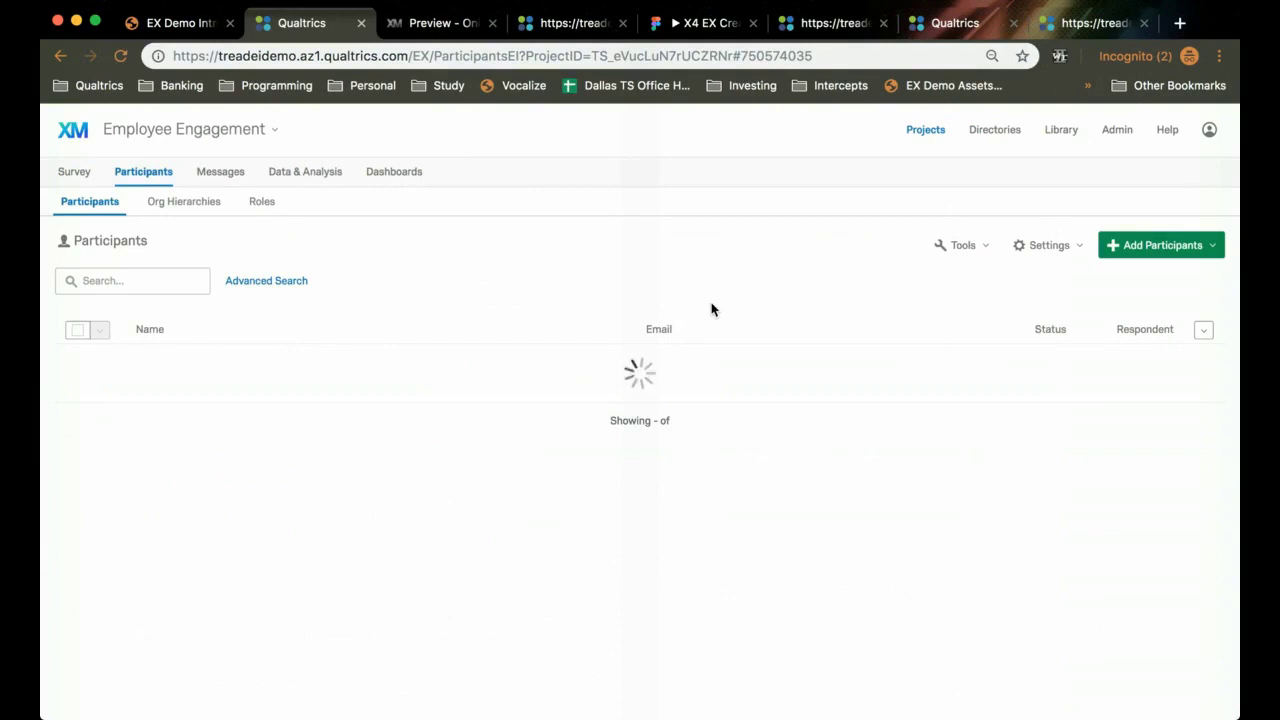
click(1143, 250)
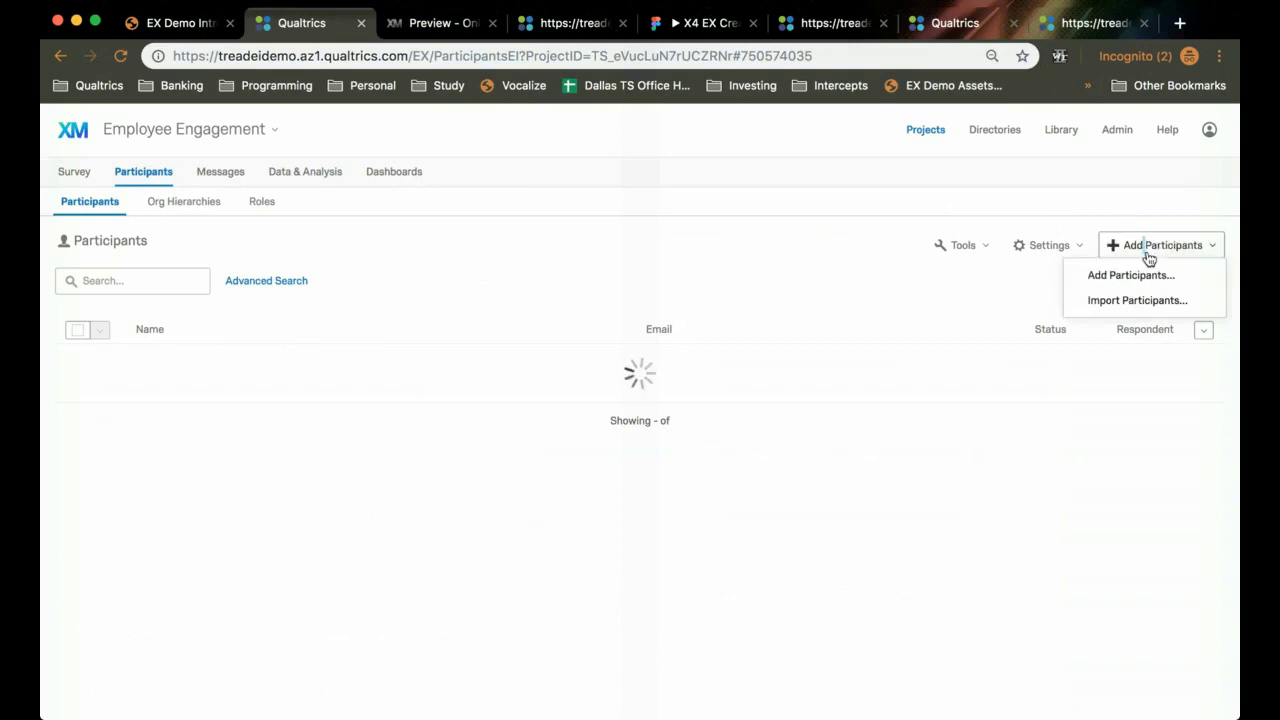
click(1159, 206)
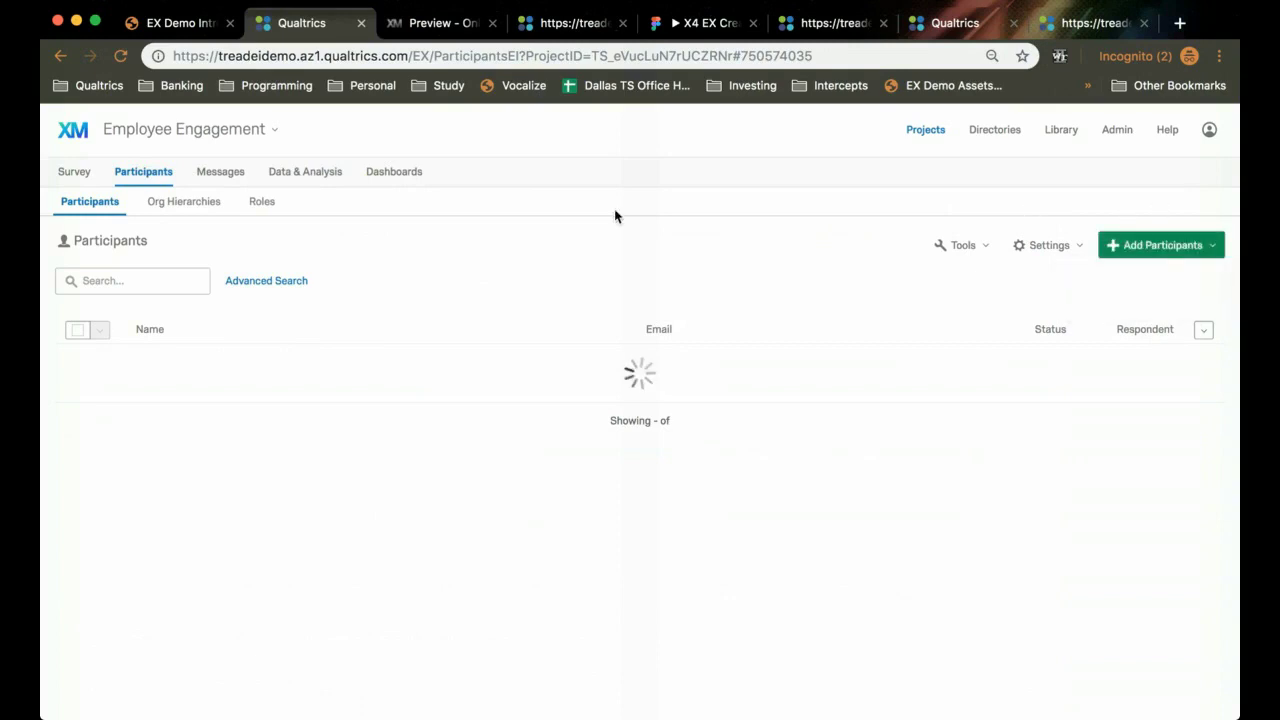
View the participants' org hierarchies and list the available hierarchies, keeping Location Levels selected.
click(169, 203)
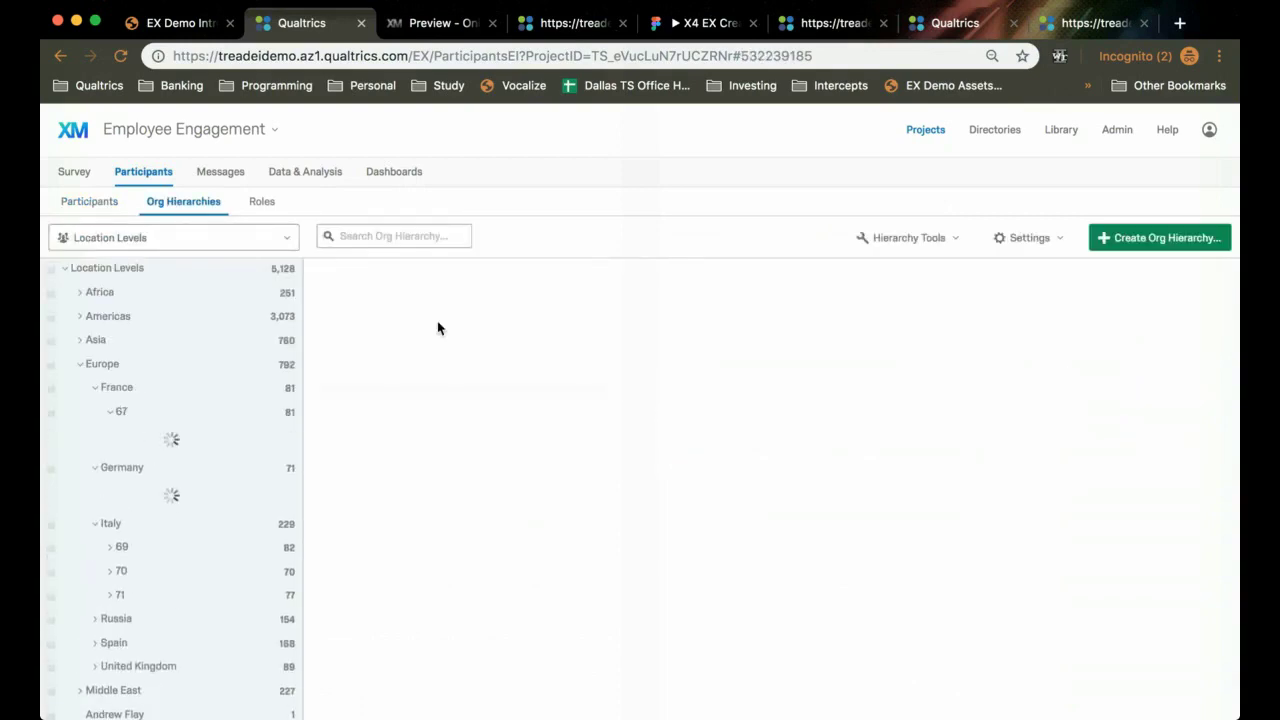
click(299, 238)
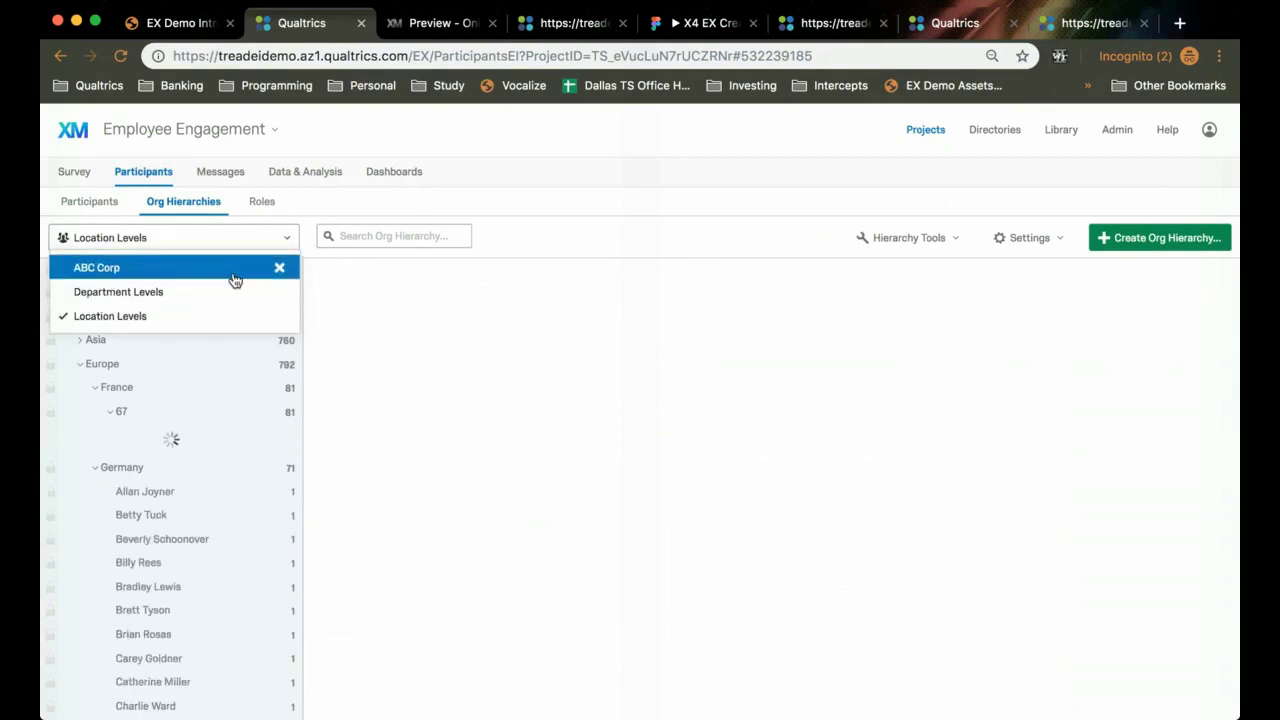
click(596, 258)
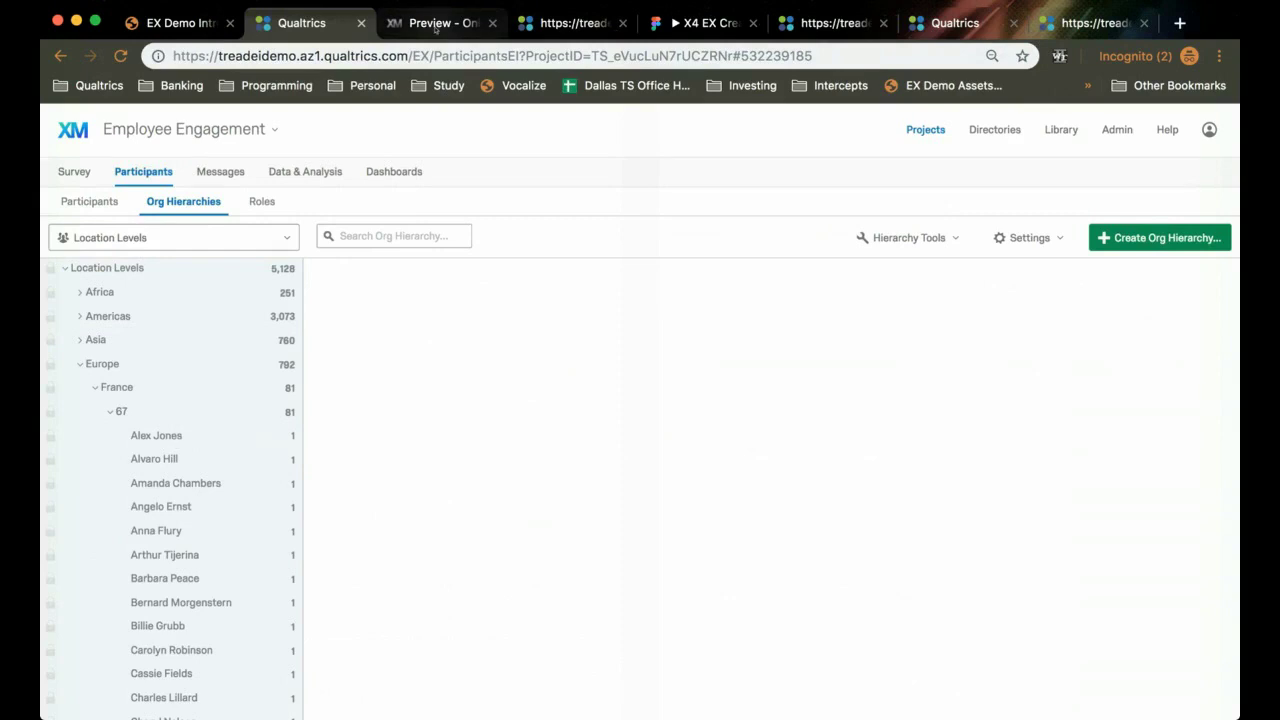
On the Employee Engagement dashboard, inspect the Scorecard widget's settings in page editing mode and leave editing without changes.
click(545, 25)
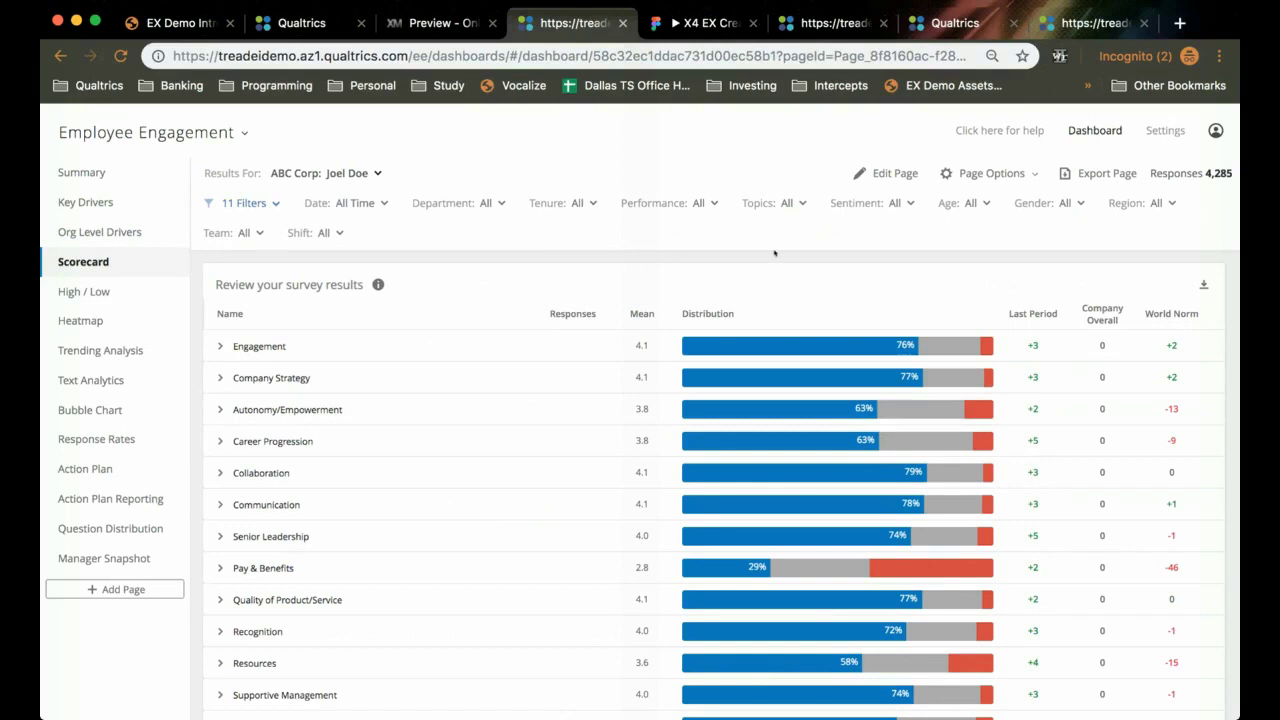
click(893, 173)
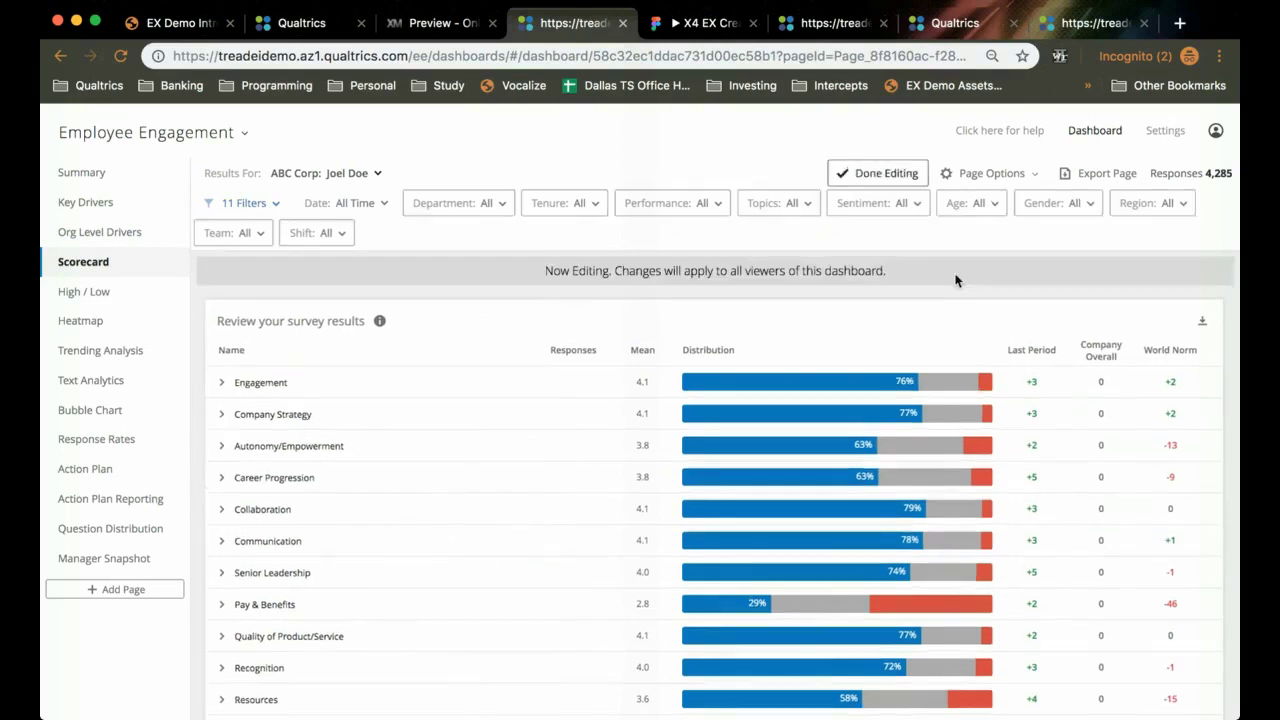
click(1190, 332)
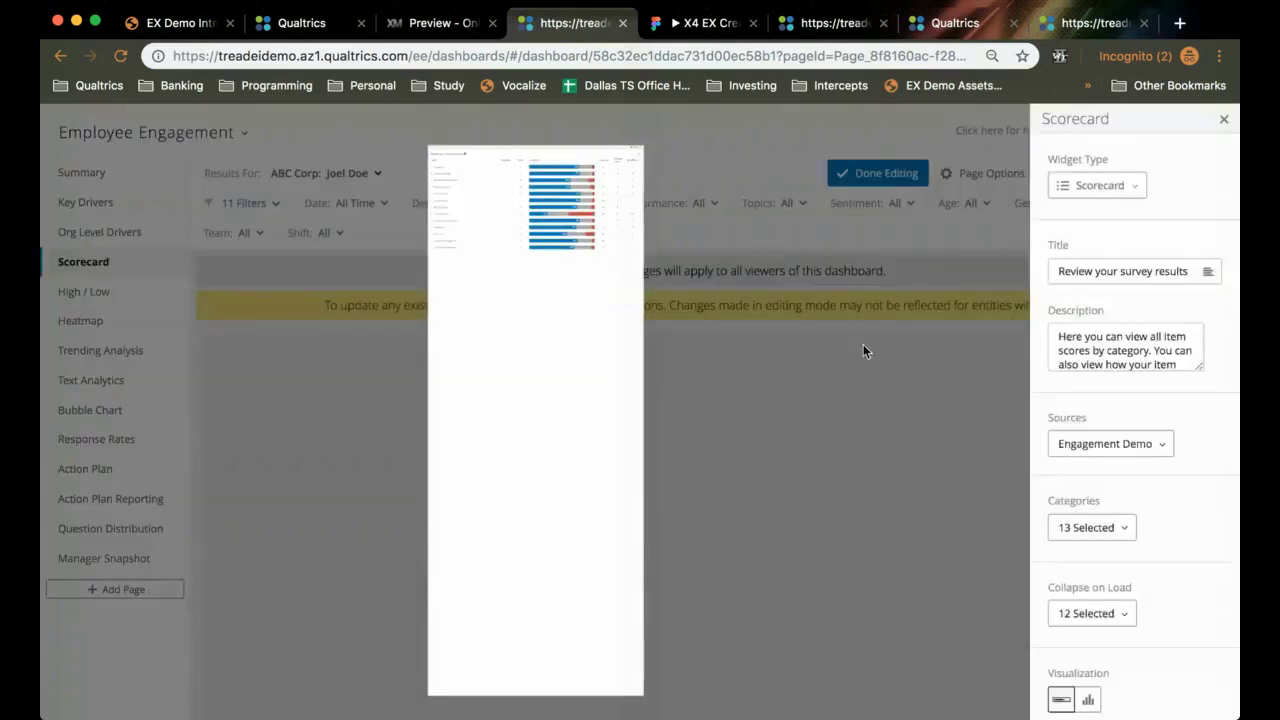
click(855, 406)
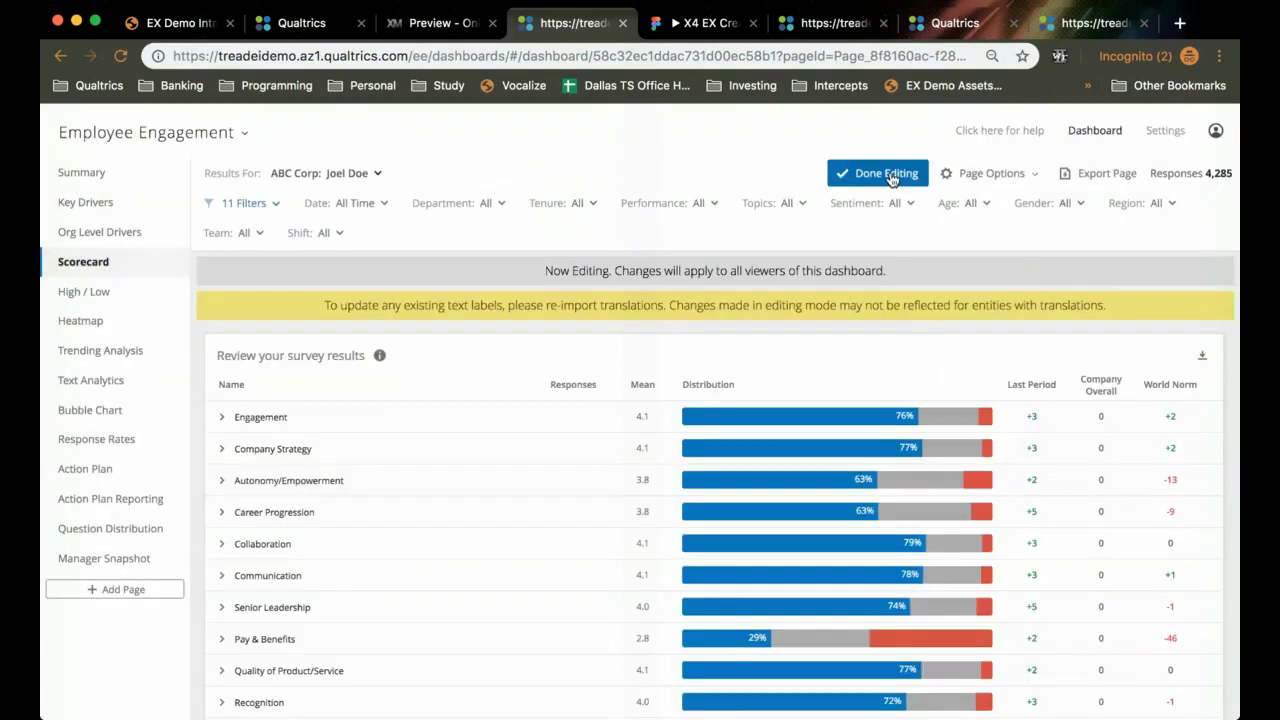
click(890, 176)
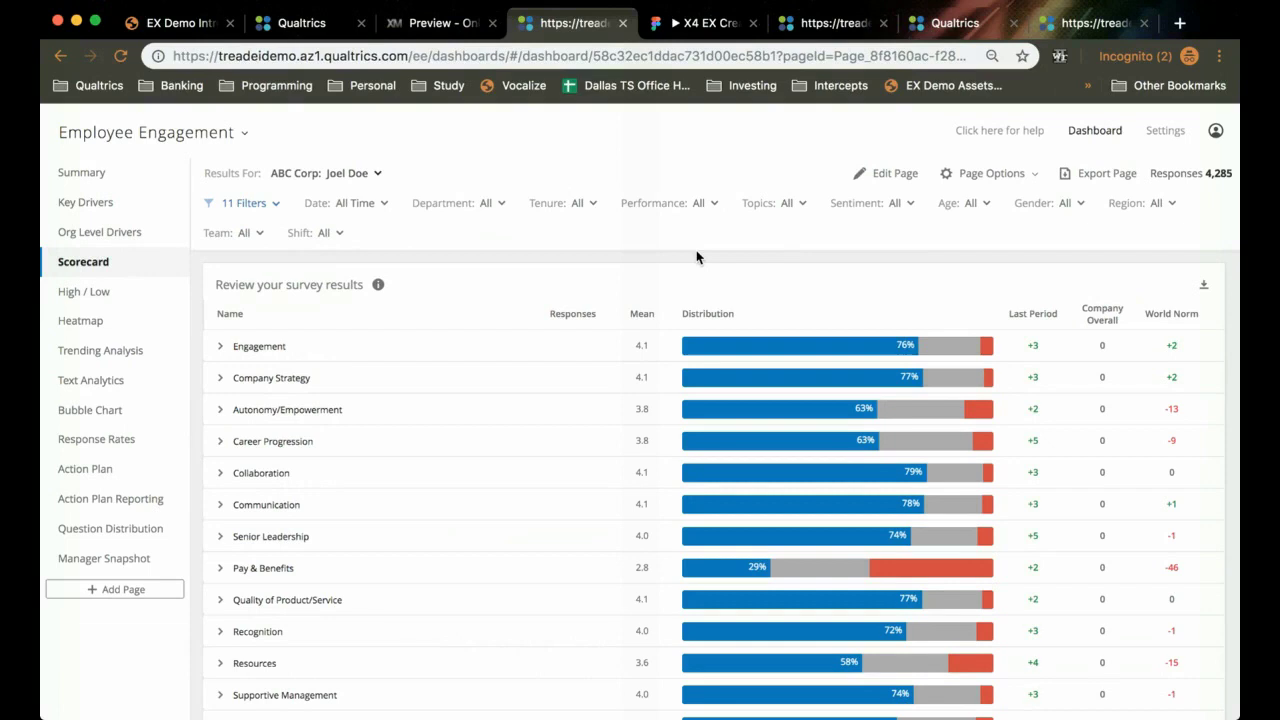
Explore the dashboard's results hierarchy by expanding the ABC Corp tree and viewing the other org hierarchies, keeping ABC Corp selected.
click(328, 174)
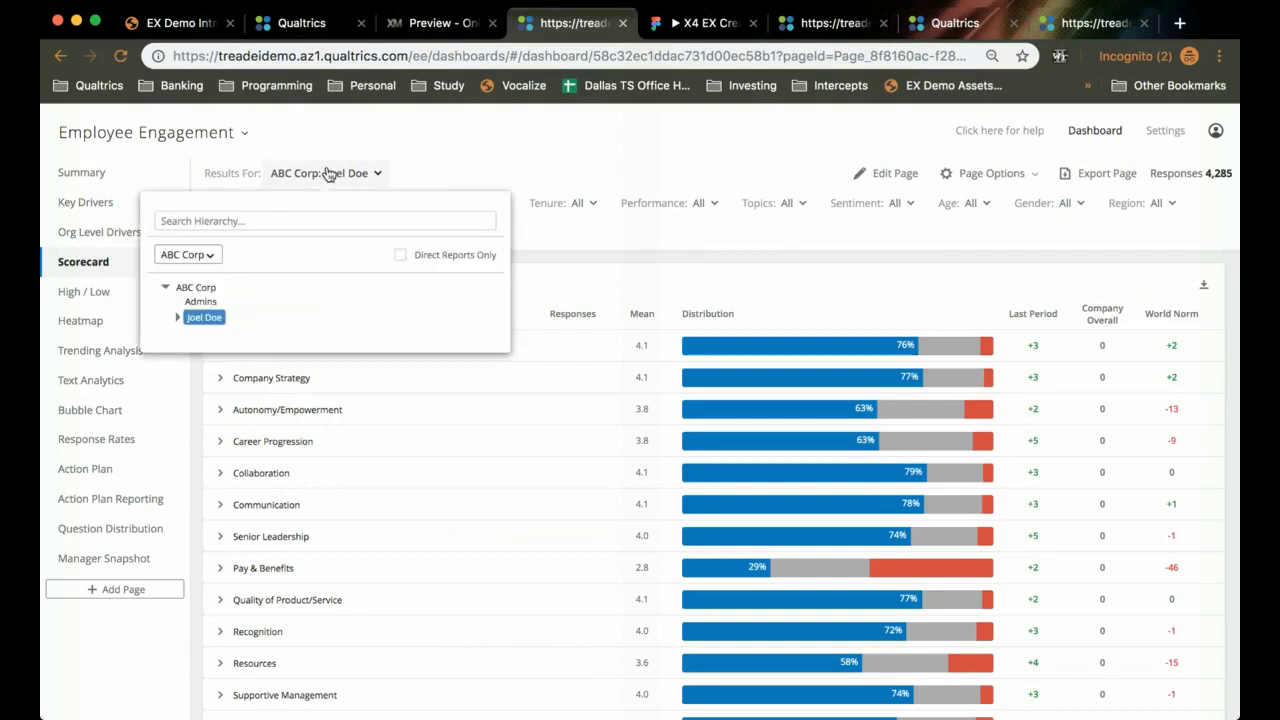
click(177, 319)
click(190, 333)
click(177, 317)
click(200, 258)
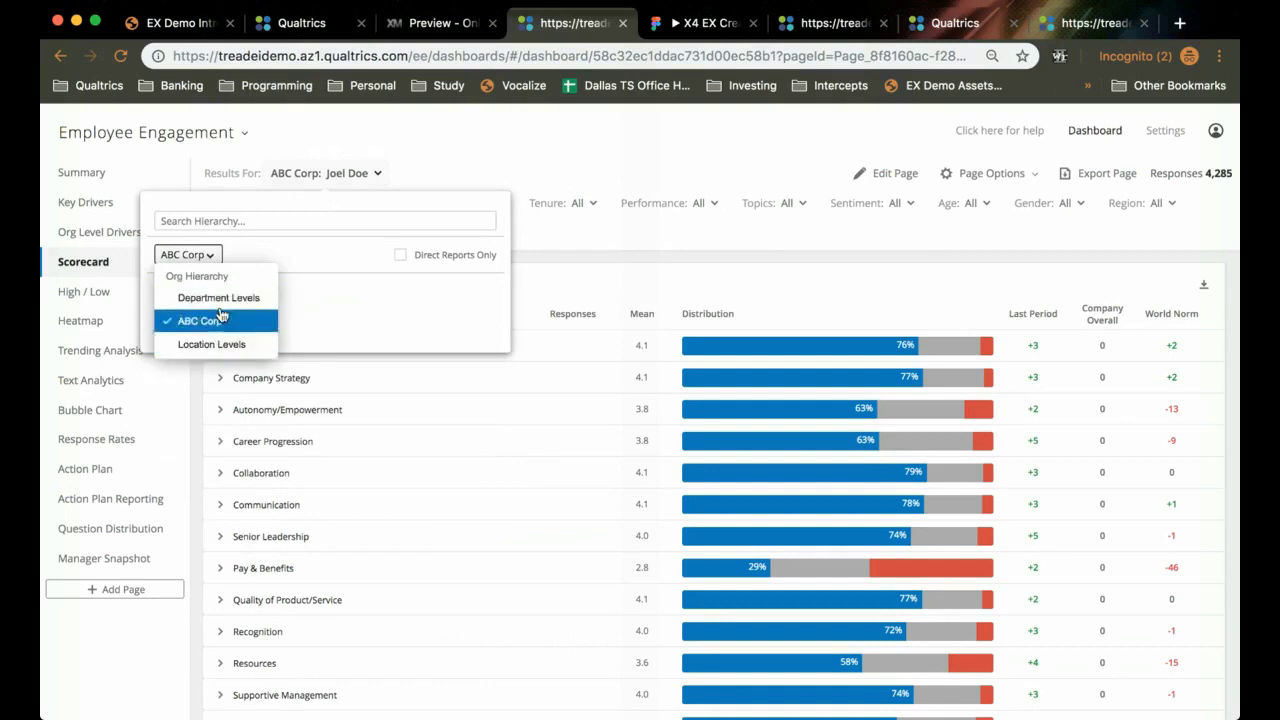
click(570, 242)
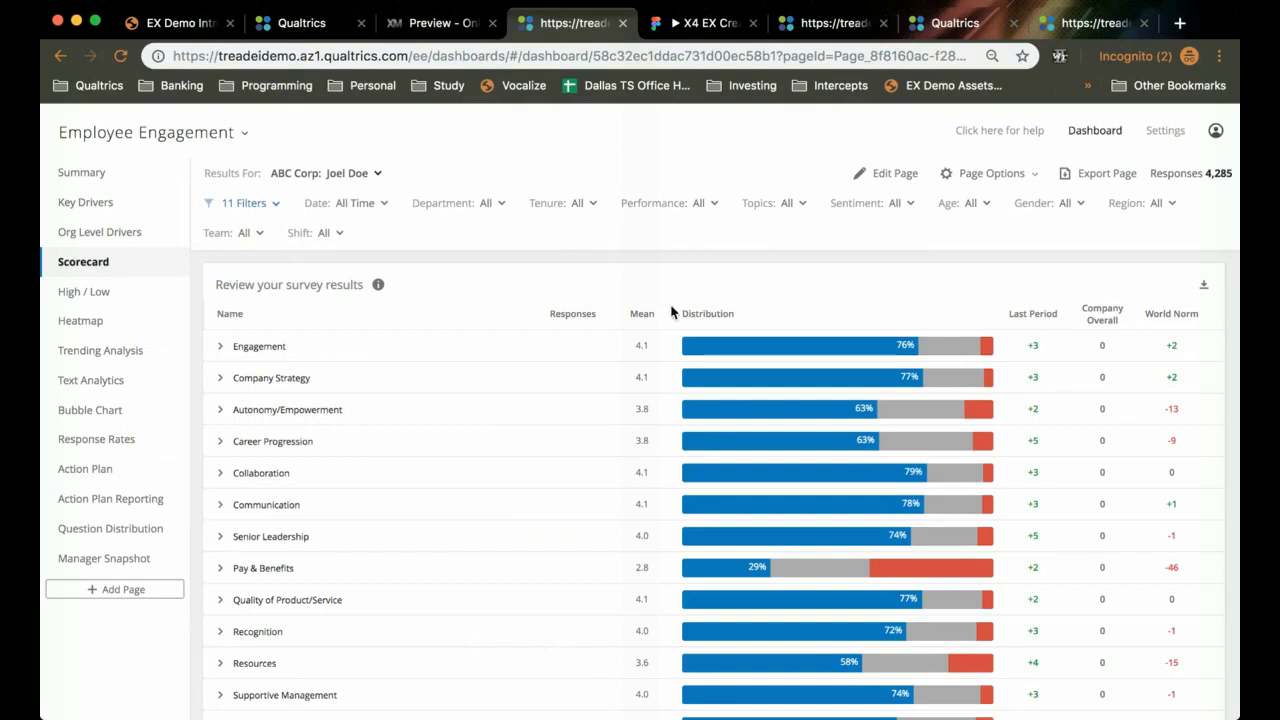
Expand the Engagement category in the scorecard to examine its item-level results.
click(278, 346)
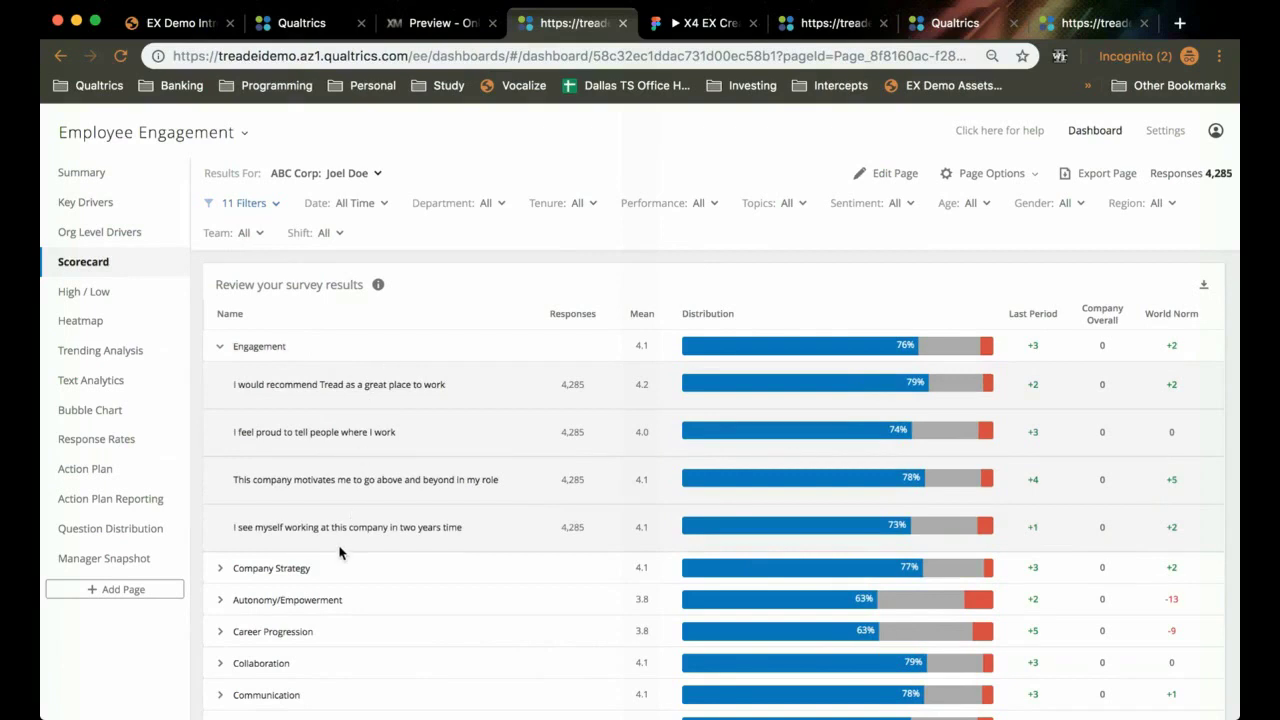
scroll(339, 552, down, 1)
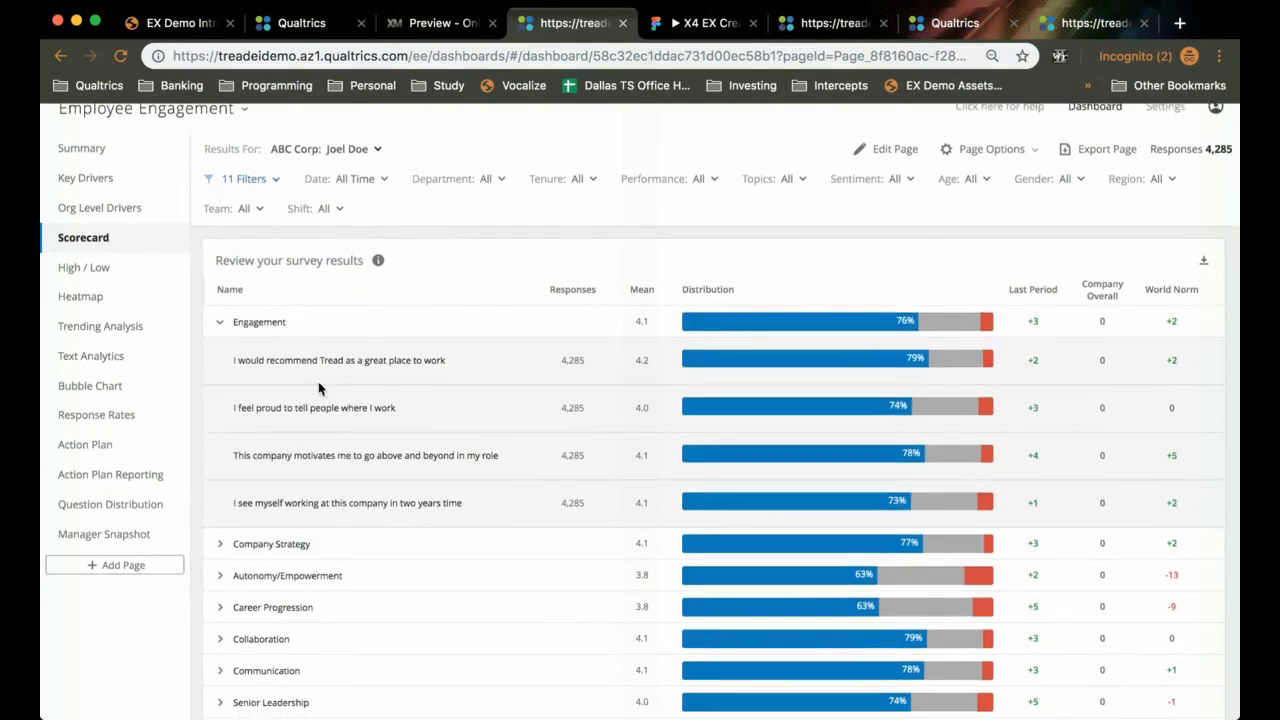
Collapse the scorecard's Engagement category and inspect individual items on the Key Drivers page's importance-versus-performance chart.
click(288, 331)
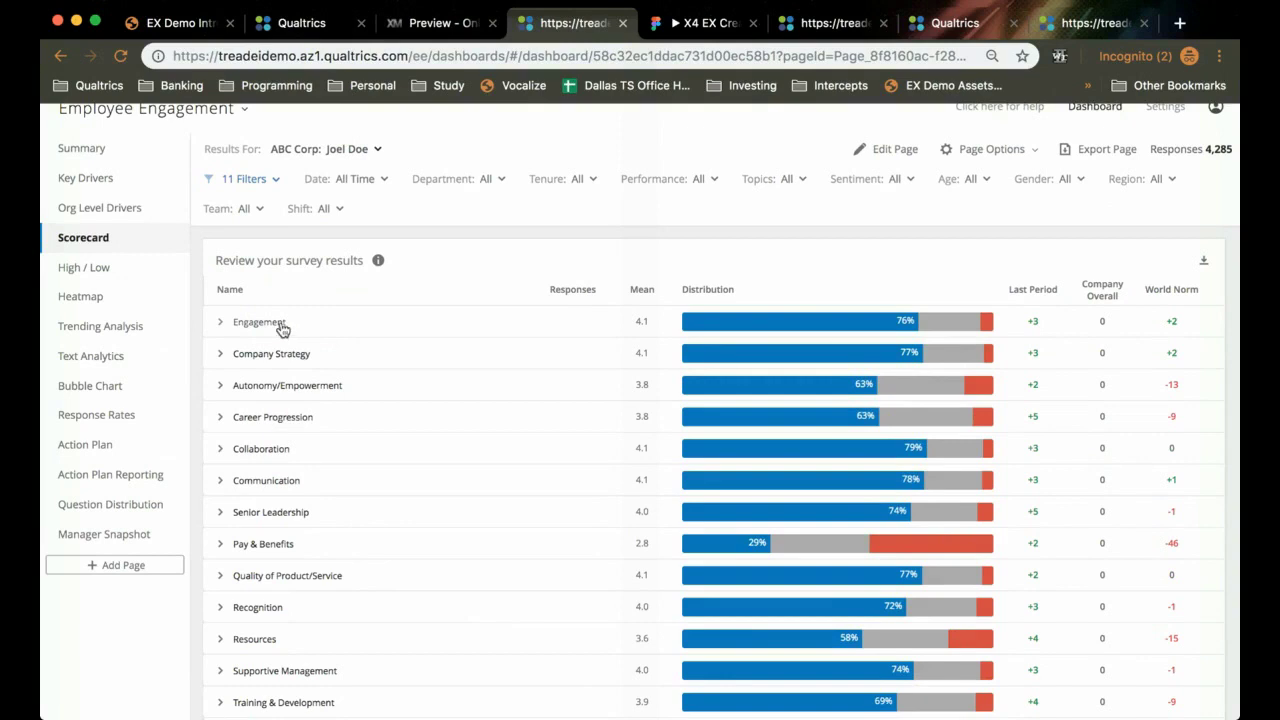
click(112, 180)
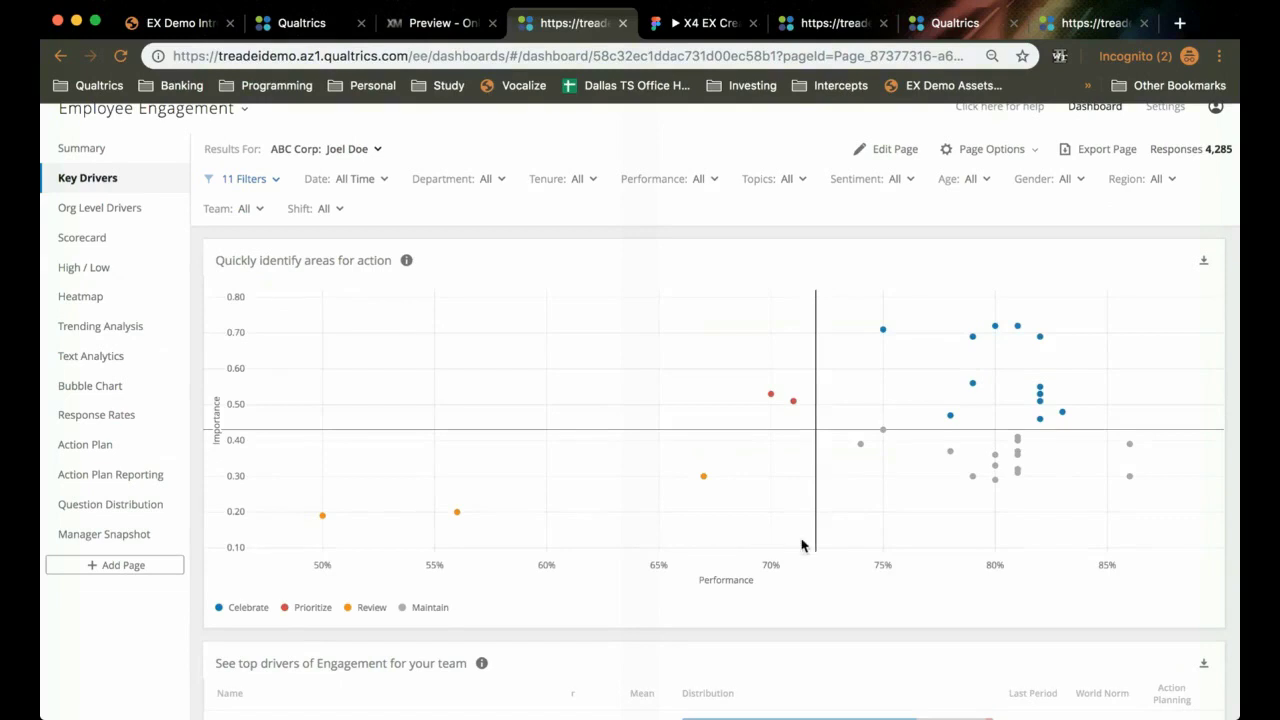
mouse_move(862, 450)
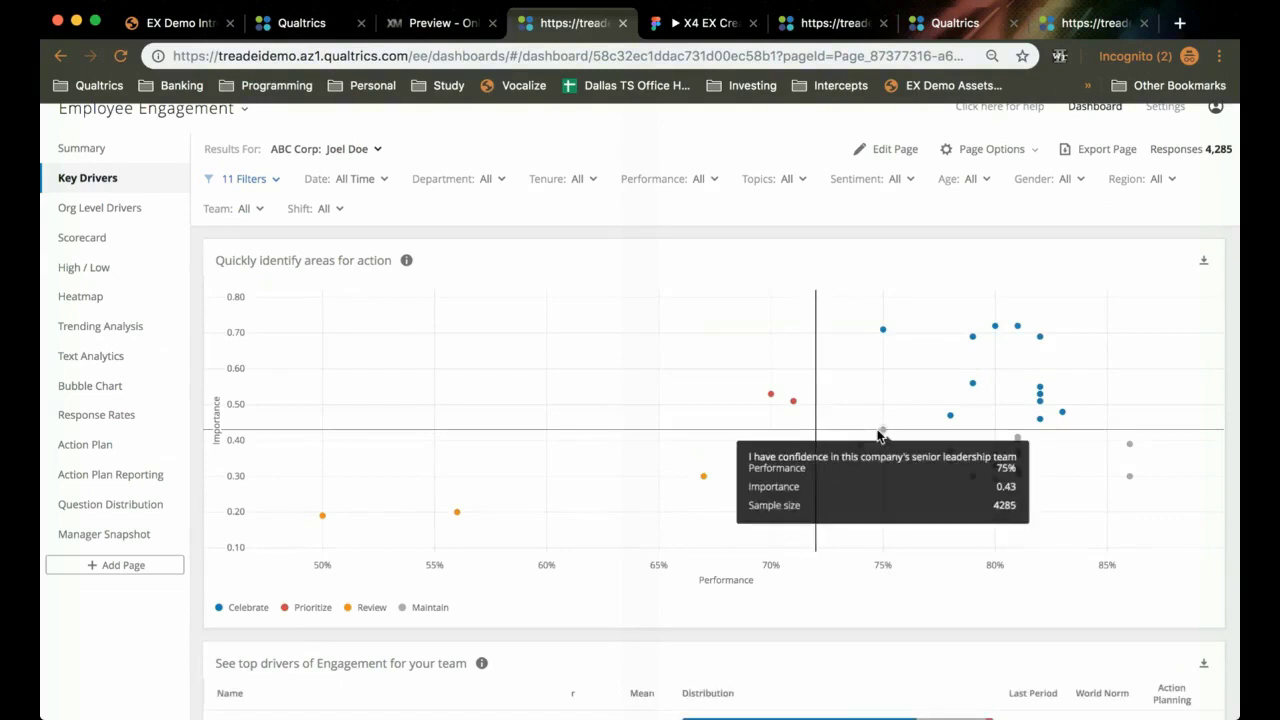
mouse_move(950, 417)
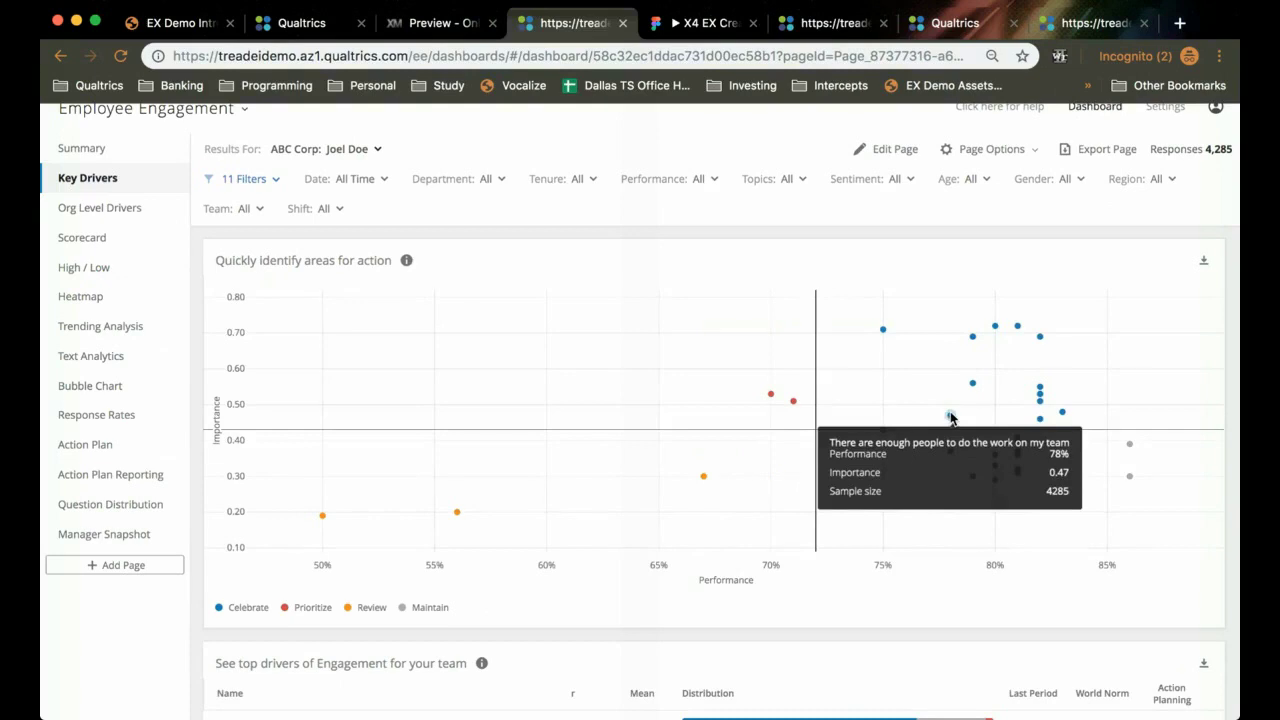
mouse_move(972, 387)
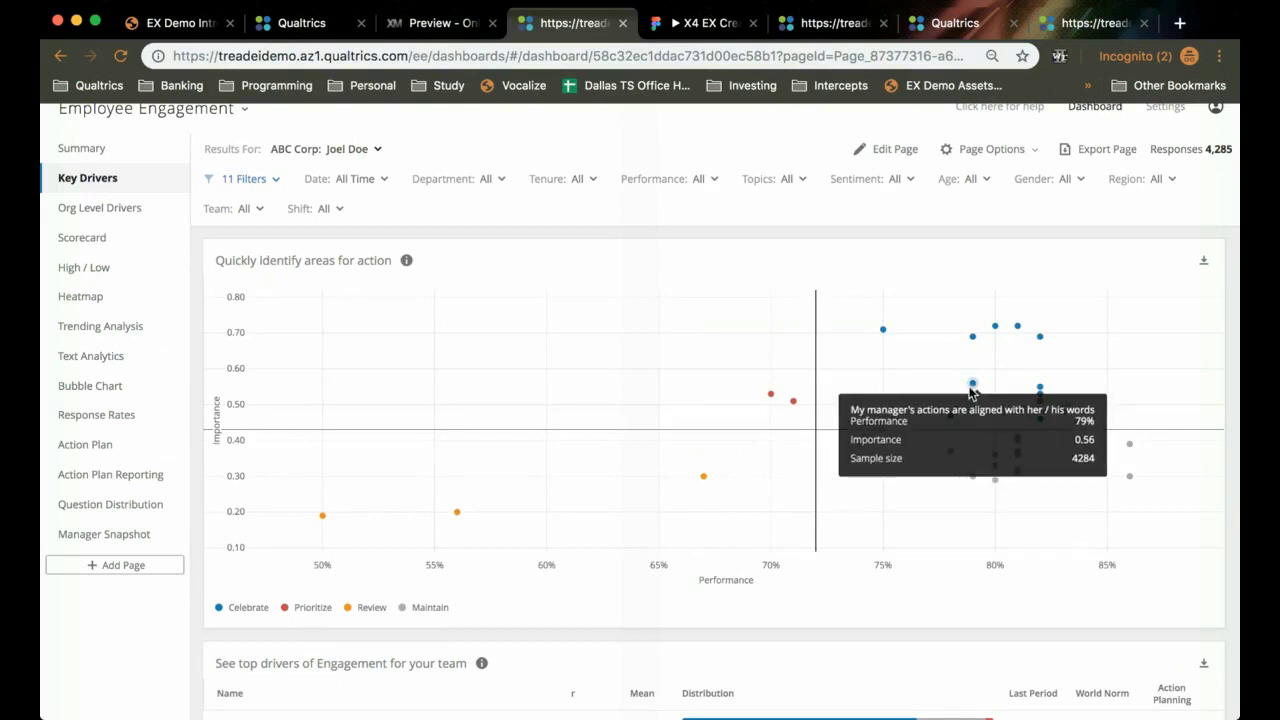
mouse_move(975, 345)
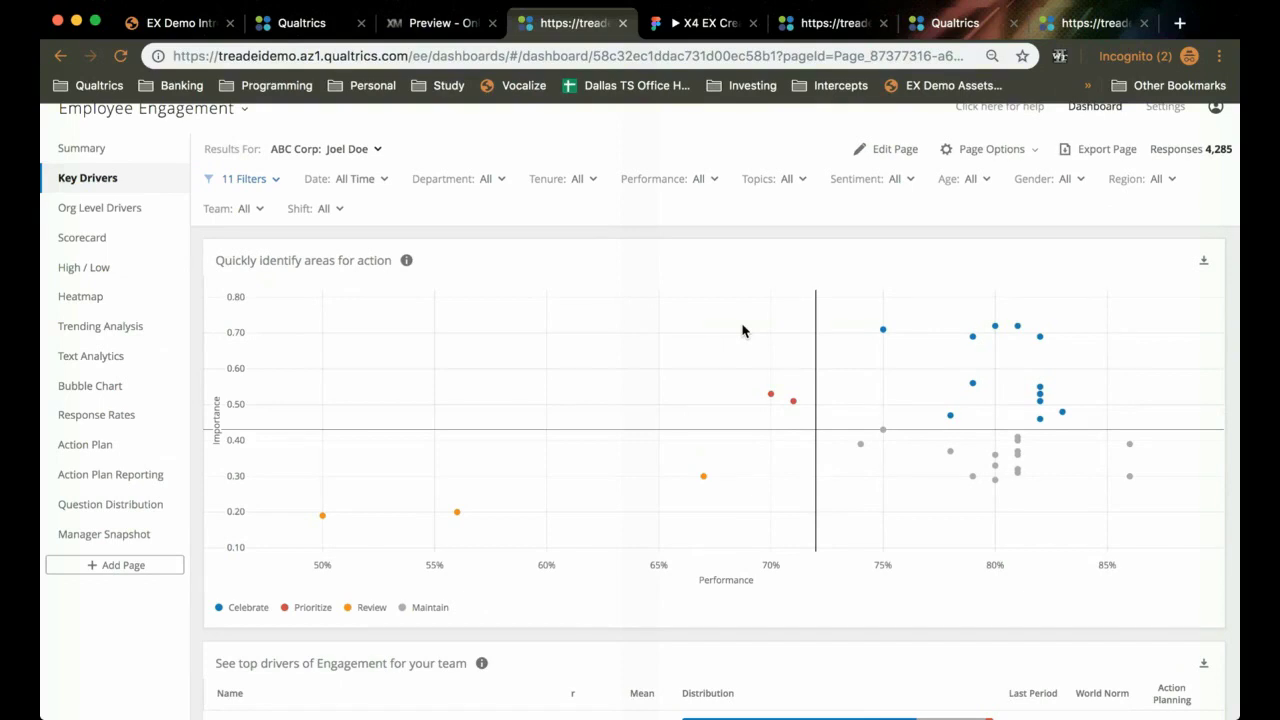
Examine the table of top Engagement drivers for the team and compare it with the key driver chart.
scroll(705, 398, down, 3)
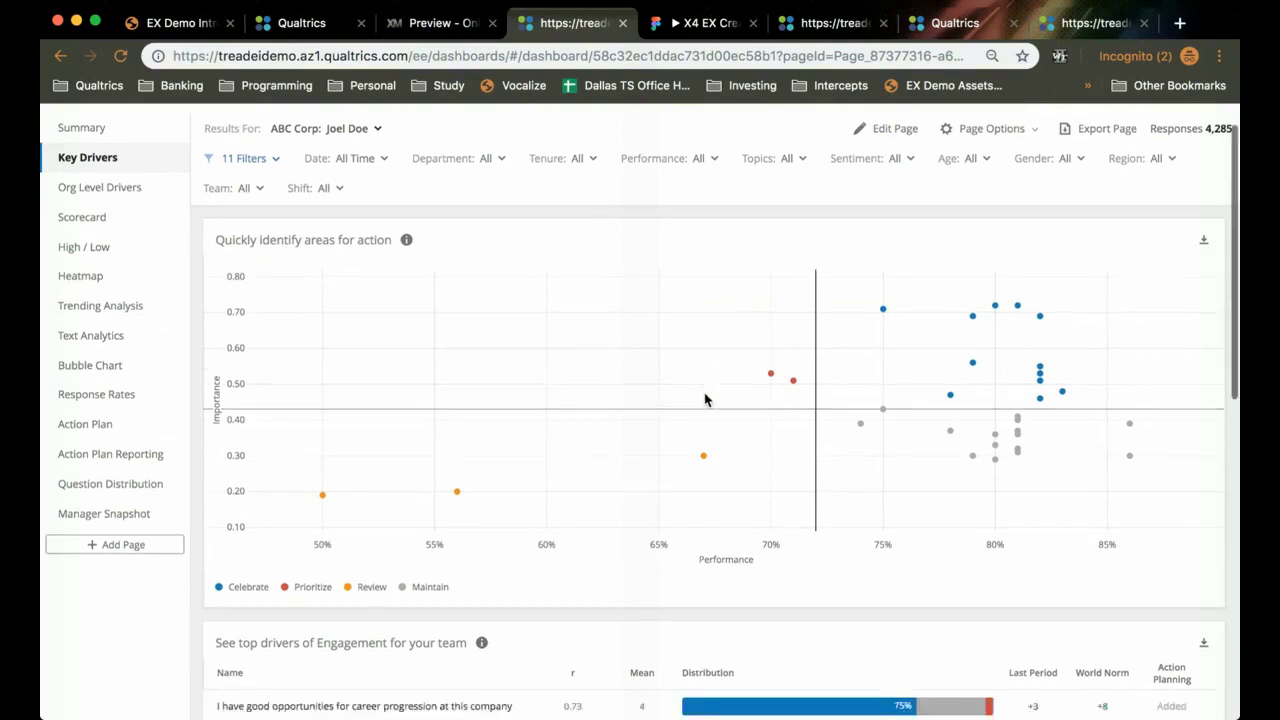
scroll(705, 398, down, 2)
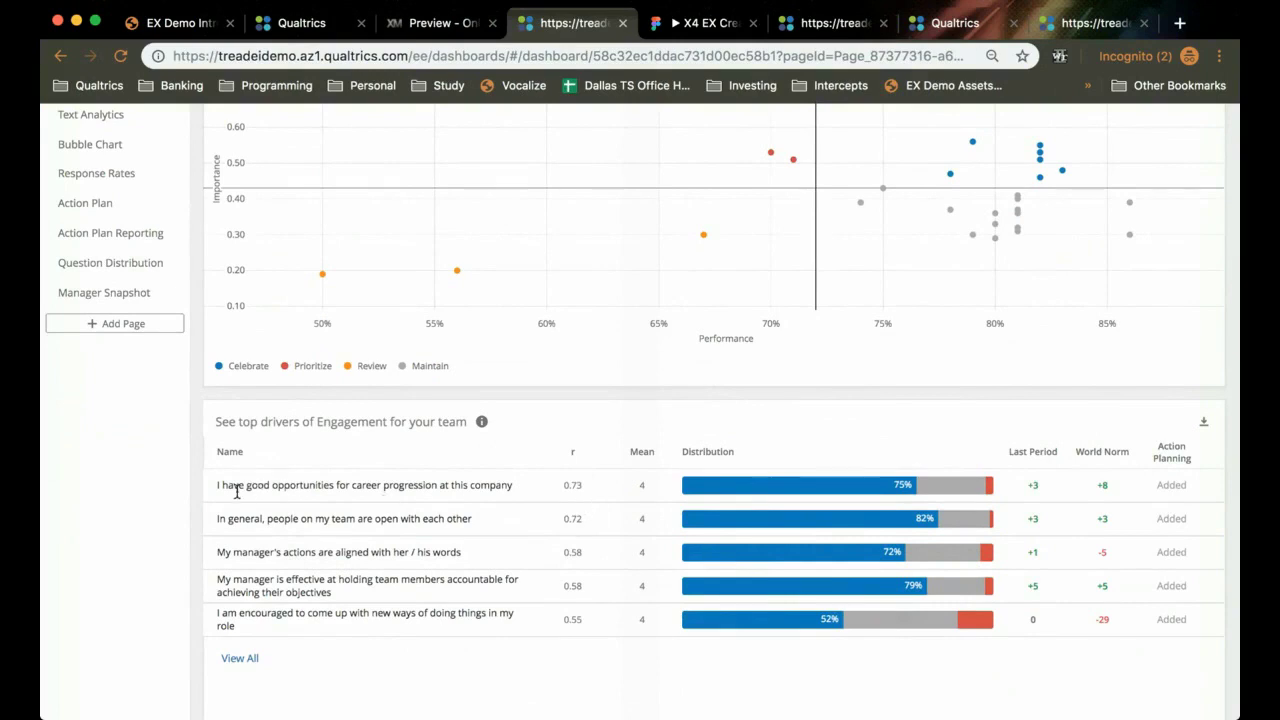
scroll(320, 480, up, 5)
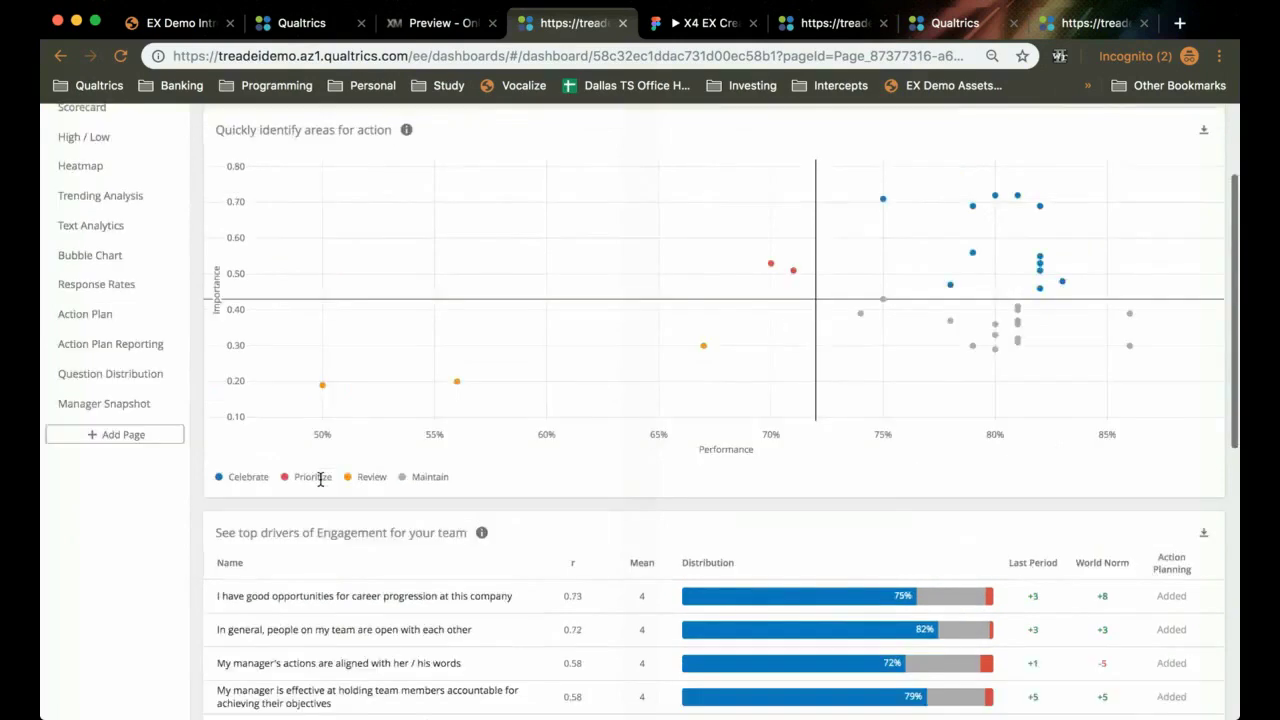
scroll(362, 458, down, 3)
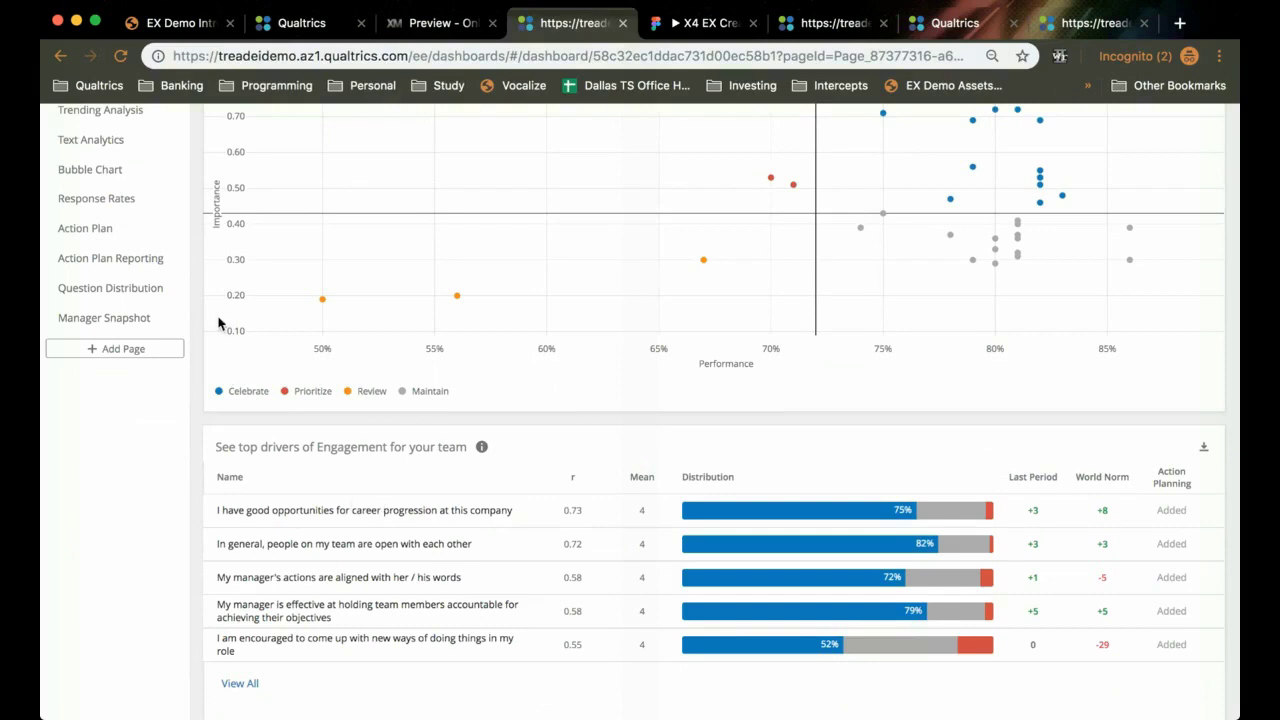
View the Text Analytics page and examine comment volume and sentiment by topic, including the Compensation sentiment breakdown.
scroll(220, 324, up, 1)
scroll(218, 324, up, 3)
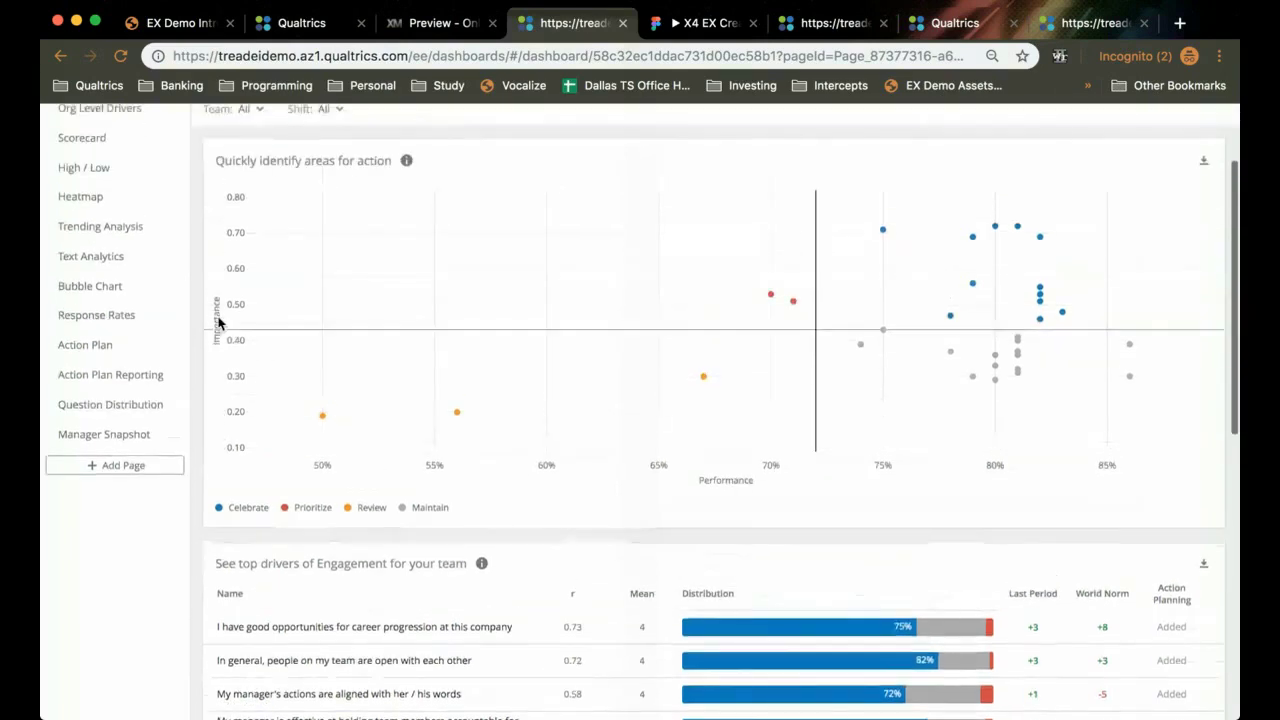
click(110, 262)
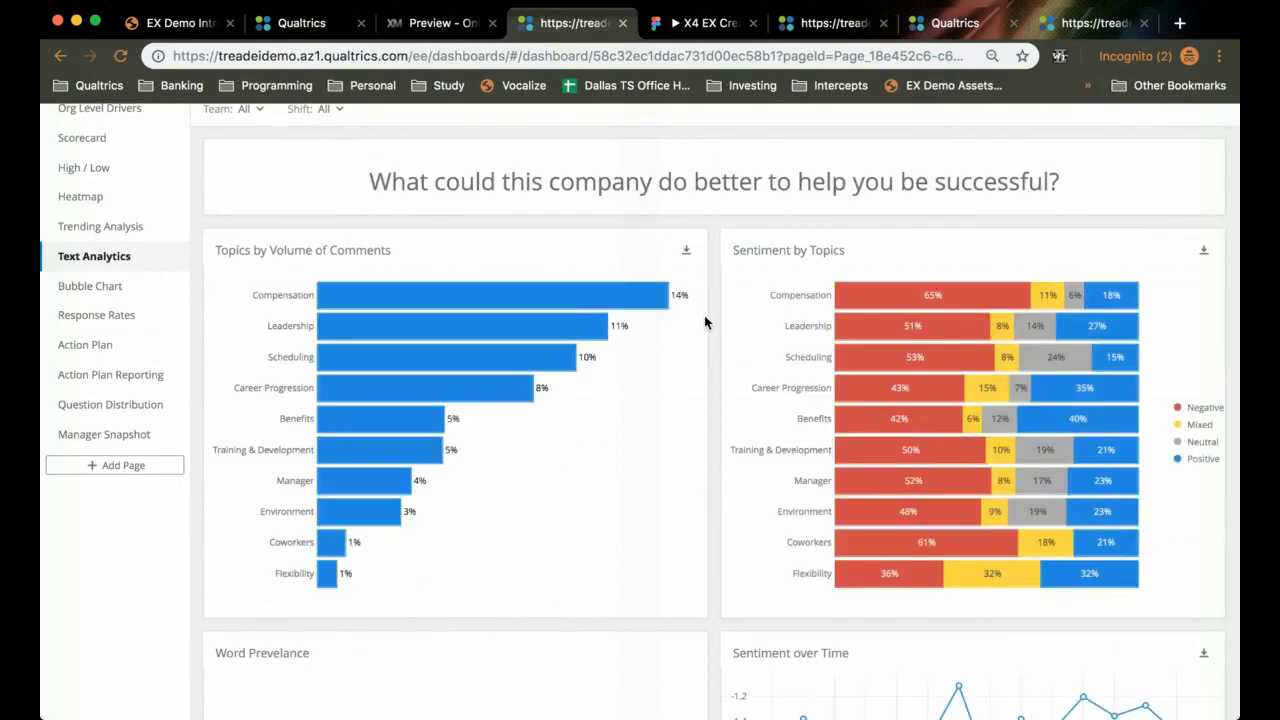
scroll(704, 316, up, 2)
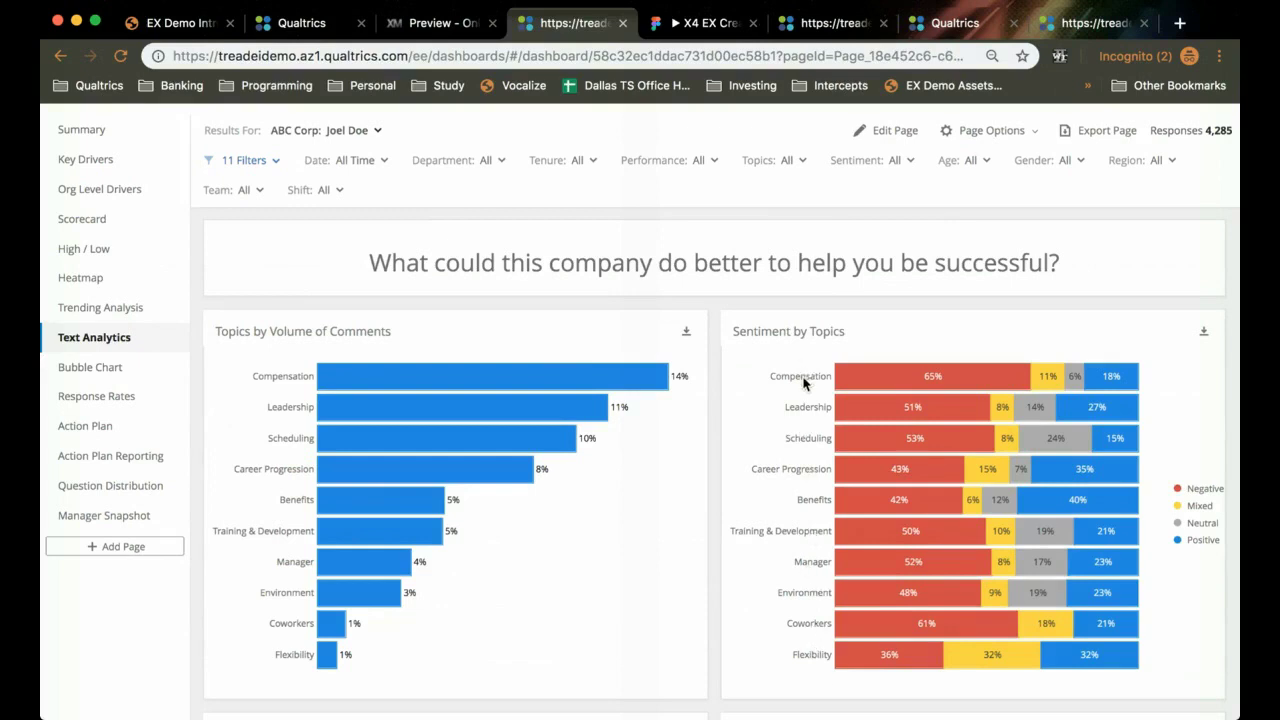
mouse_move(913, 372)
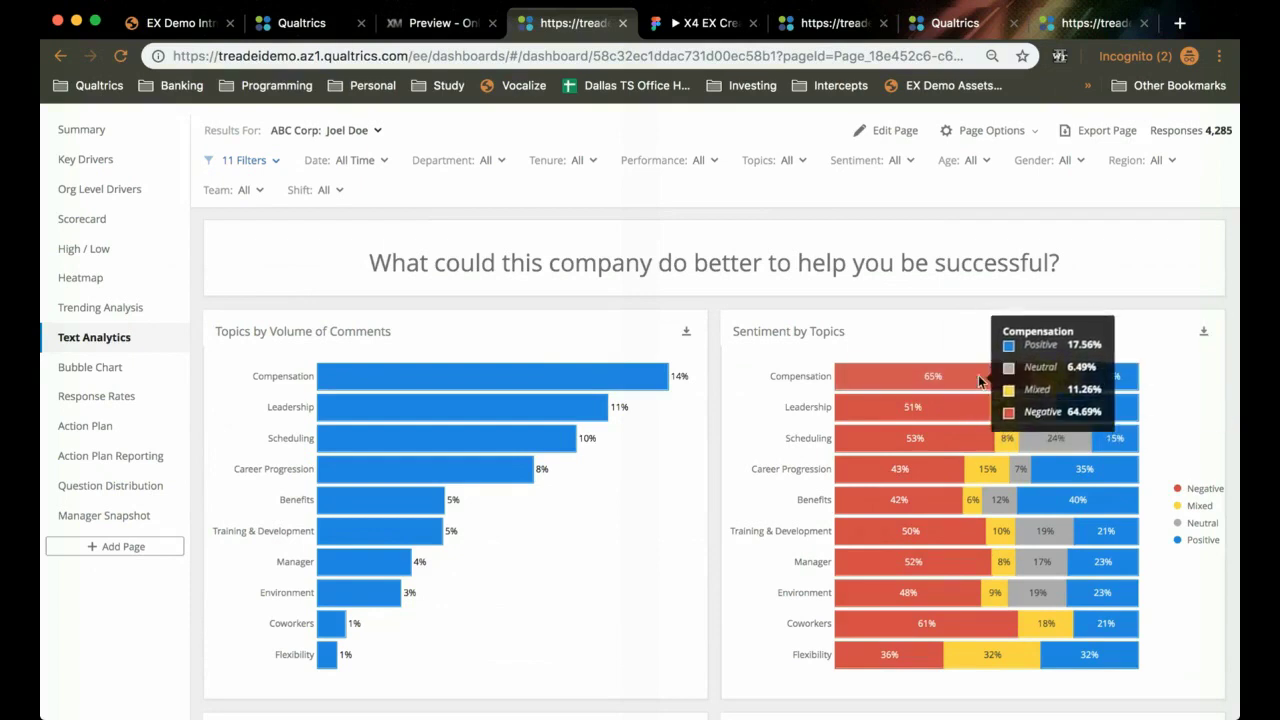
mouse_move(926, 481)
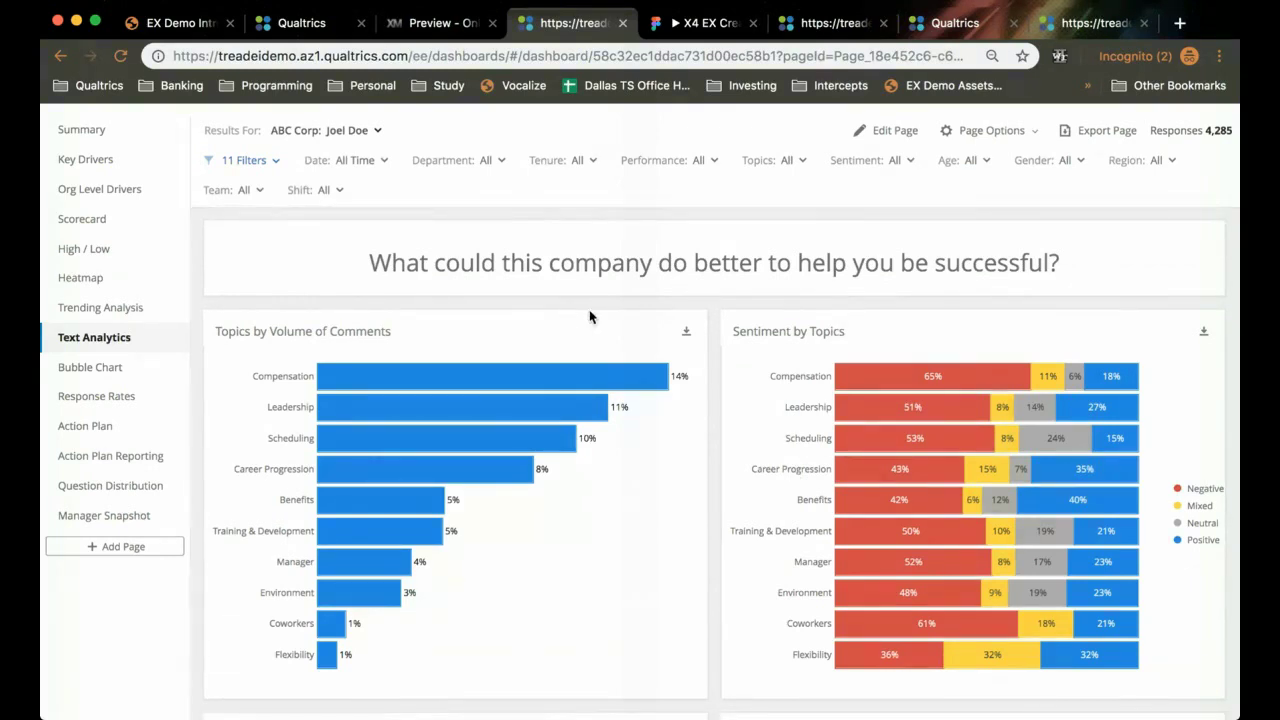
mouse_move(844, 468)
Filter the Text Analytics page to the Career Progression topic with Negative sentiment.
click(796, 168)
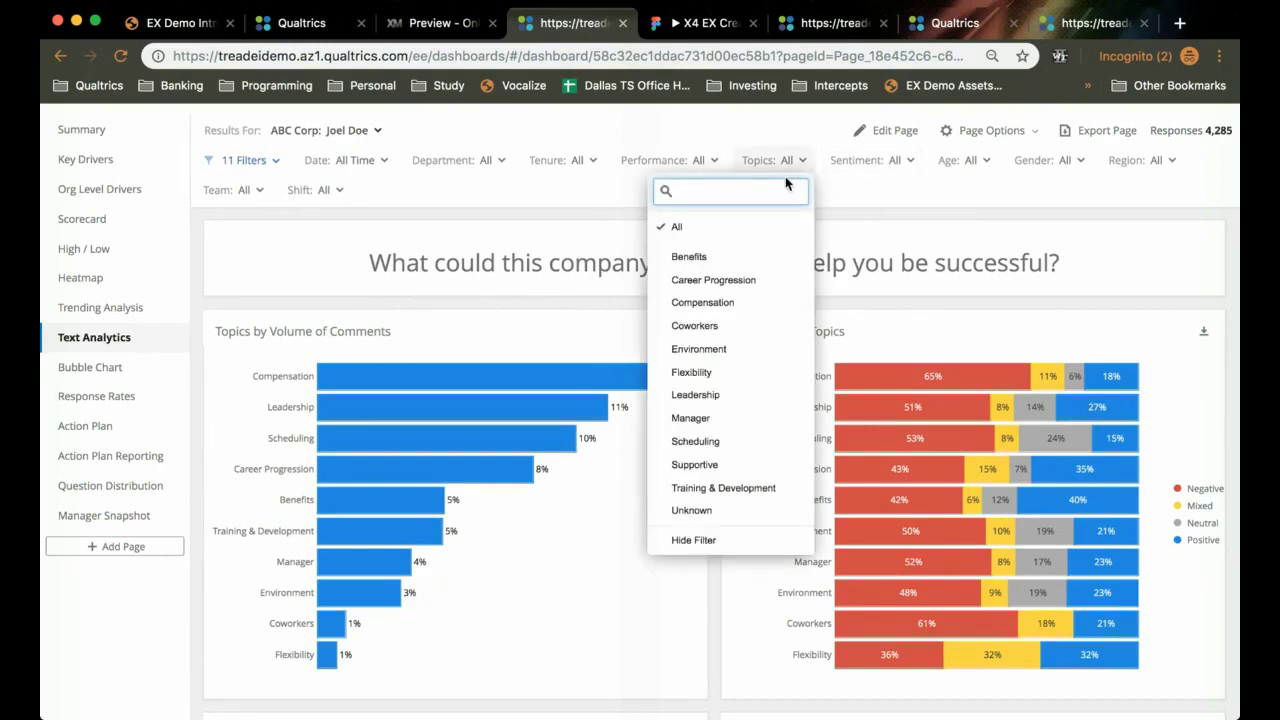
click(734, 282)
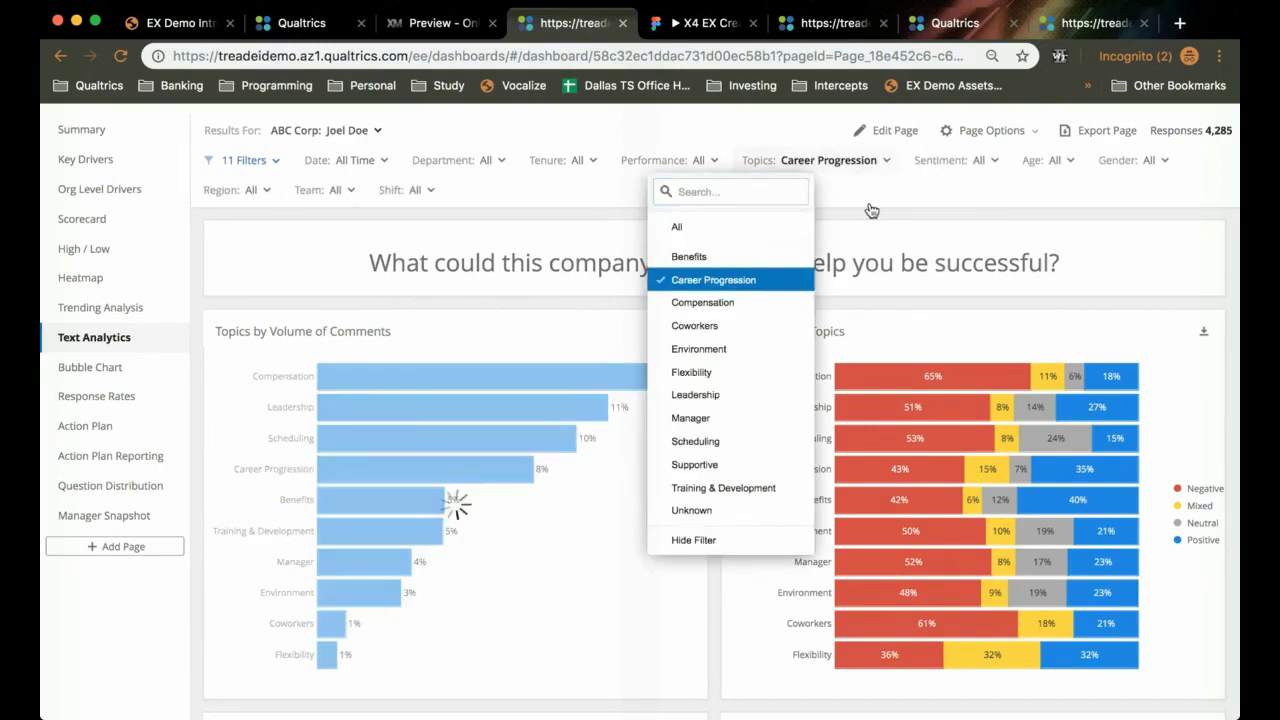
click(887, 191)
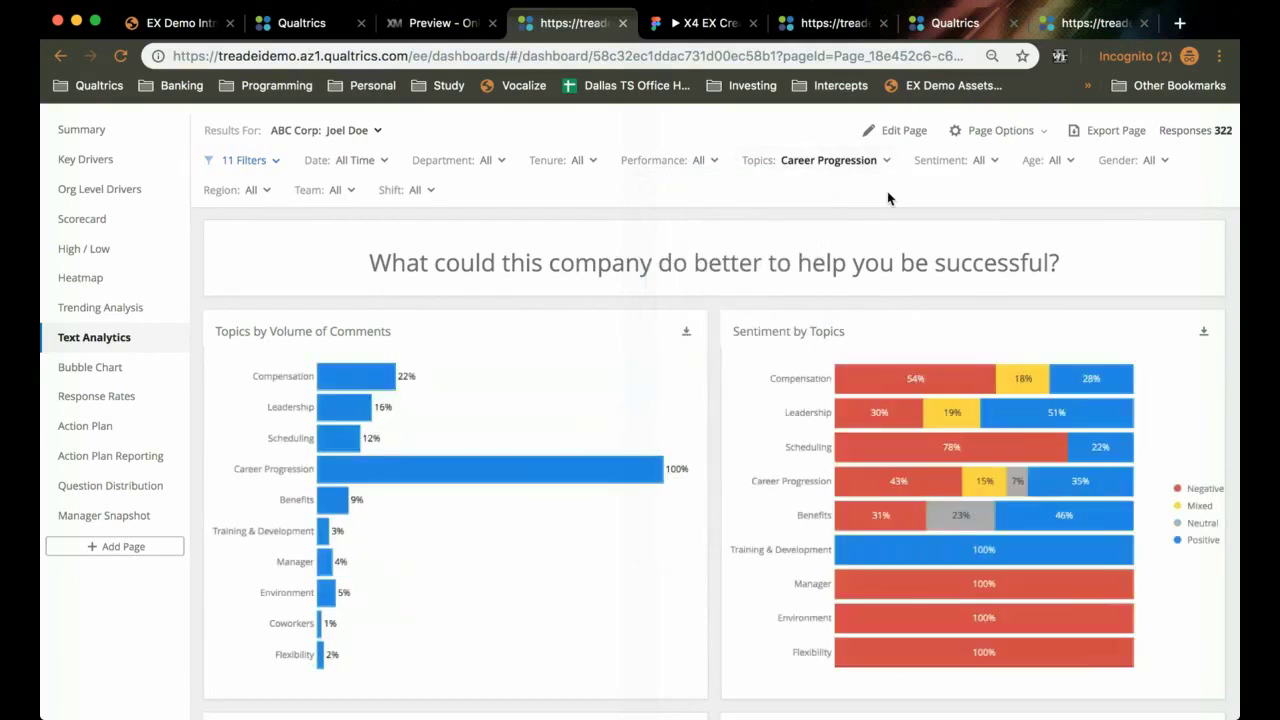
click(957, 162)
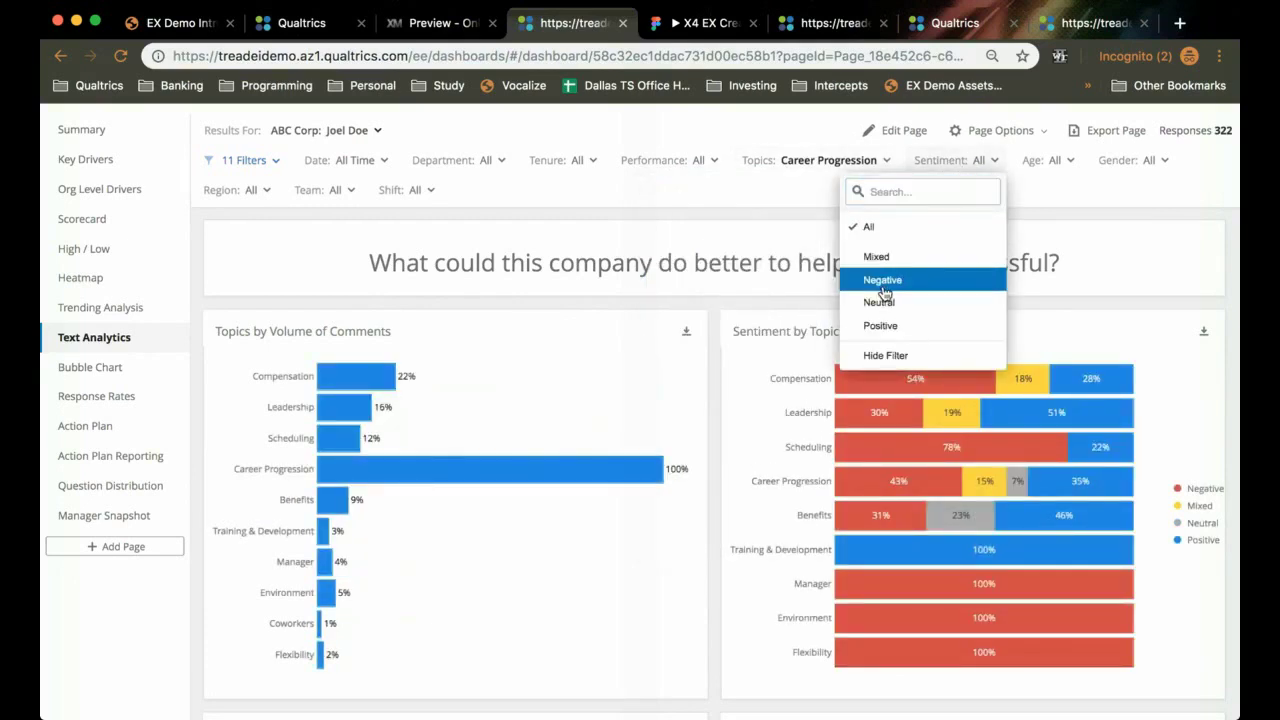
click(883, 281)
click(745, 218)
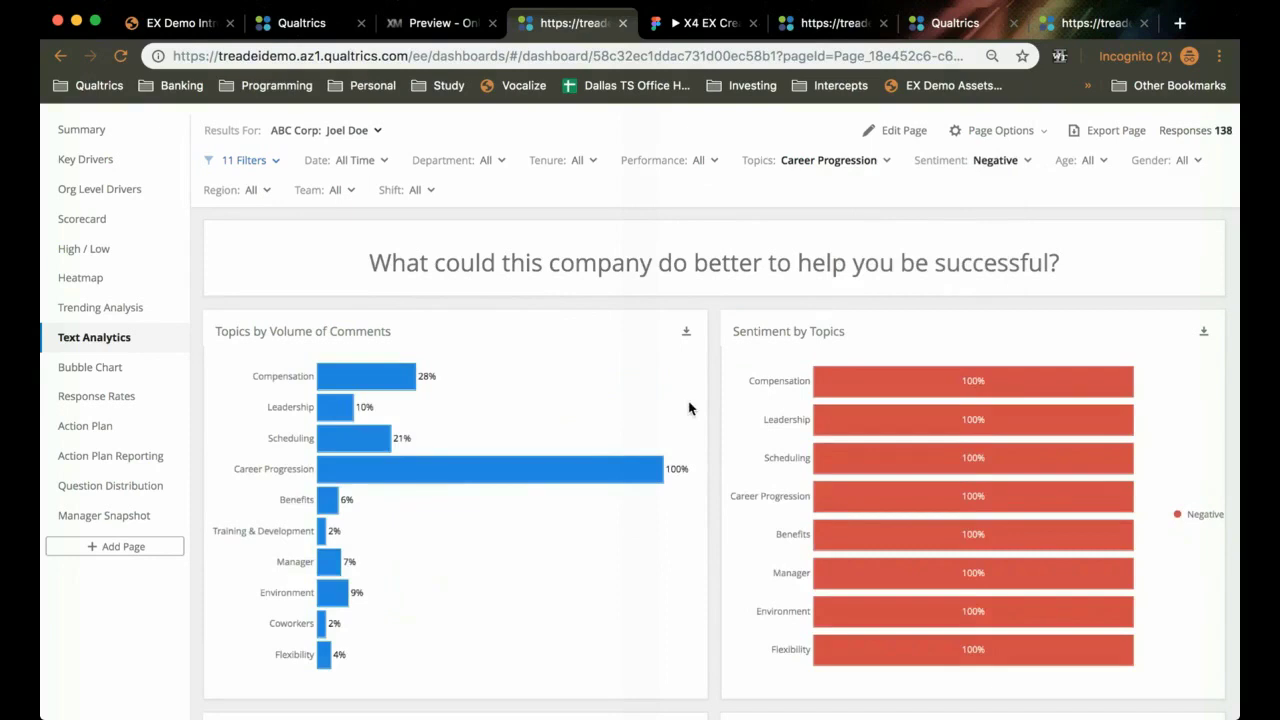
Review the filtered word cloud, sentiment trend and open-text feedback, searching the comments for "promotion".
scroll(689, 408, down, 3)
scroll(689, 408, down, 3)
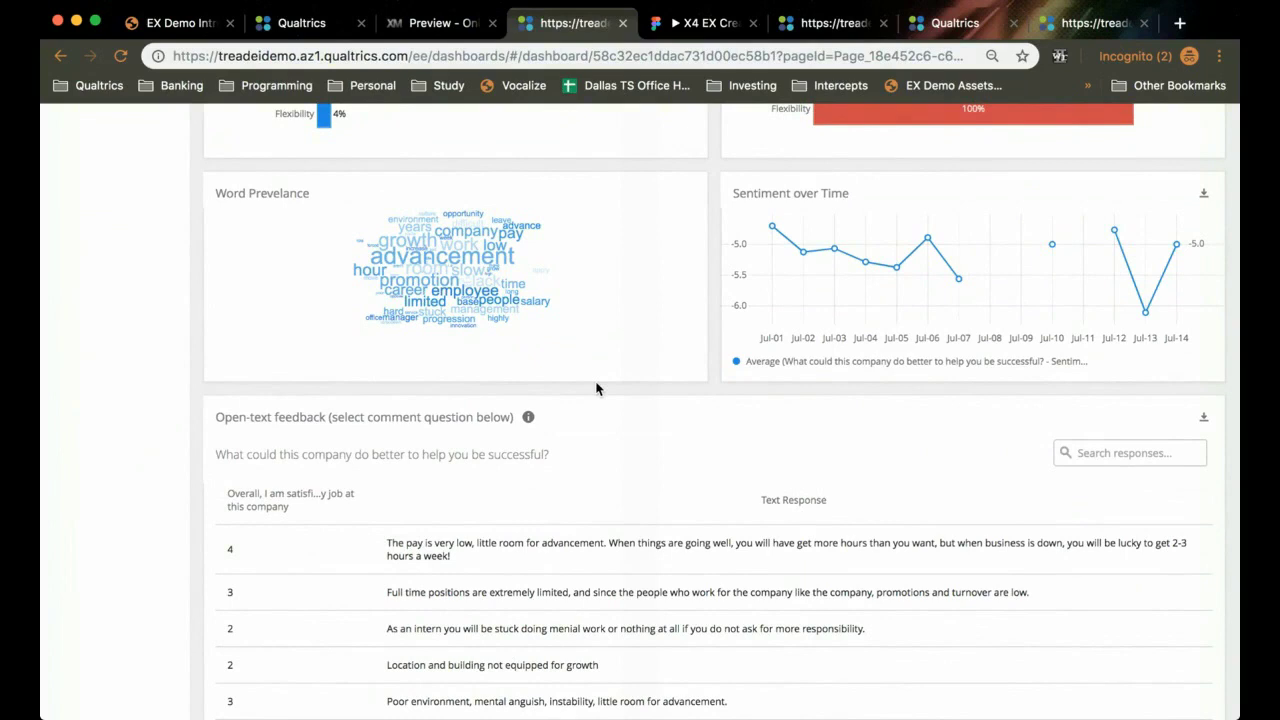
scroll(596, 389, down, 2)
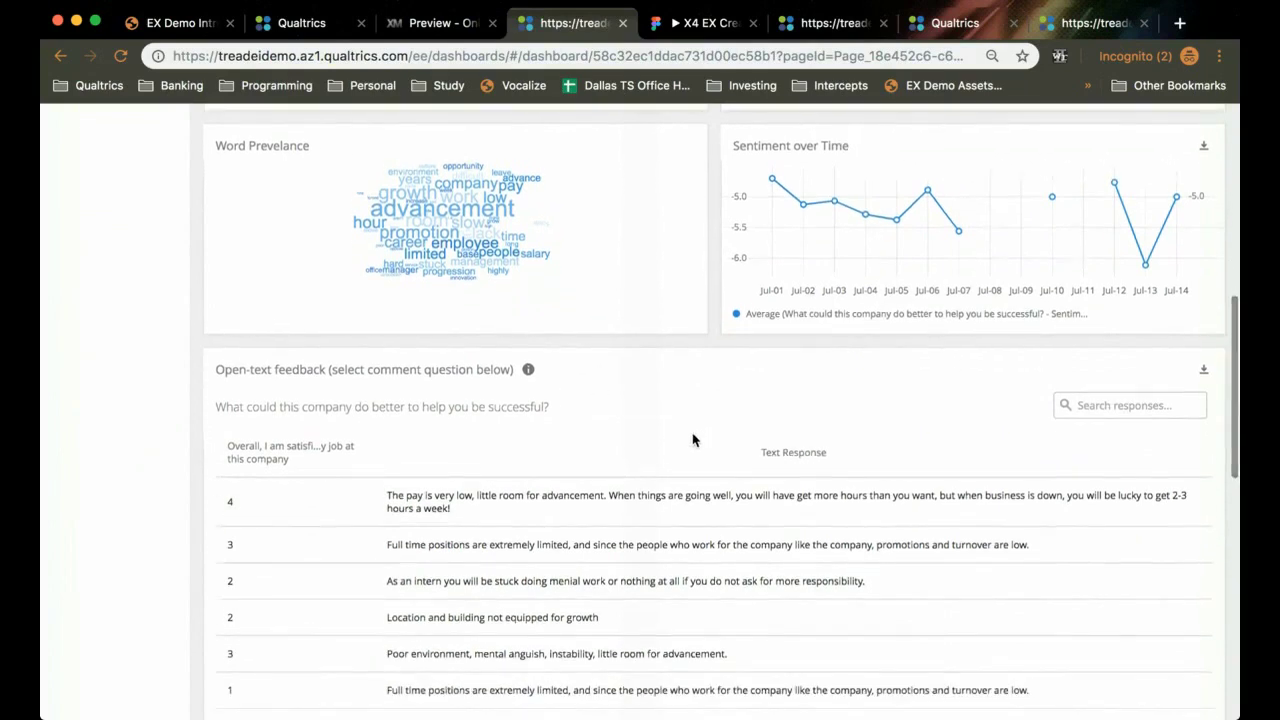
scroll(995, 499, down, 2)
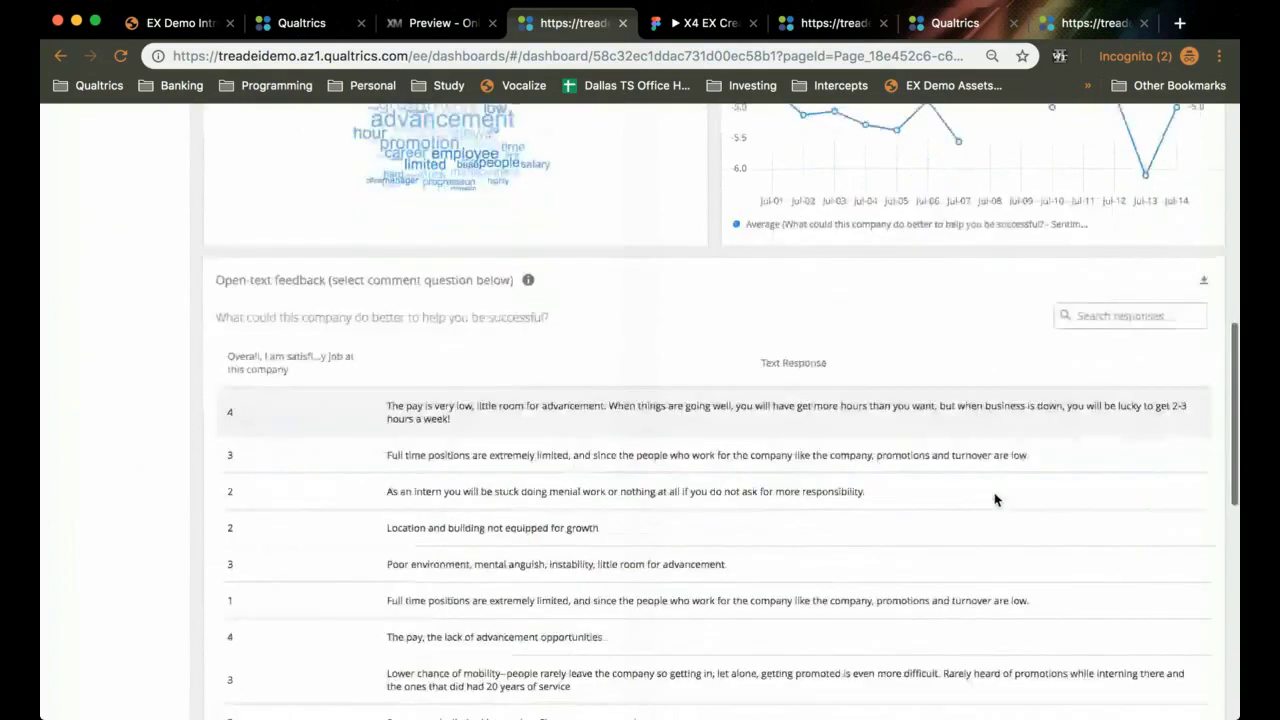
scroll(995, 499, down, 1)
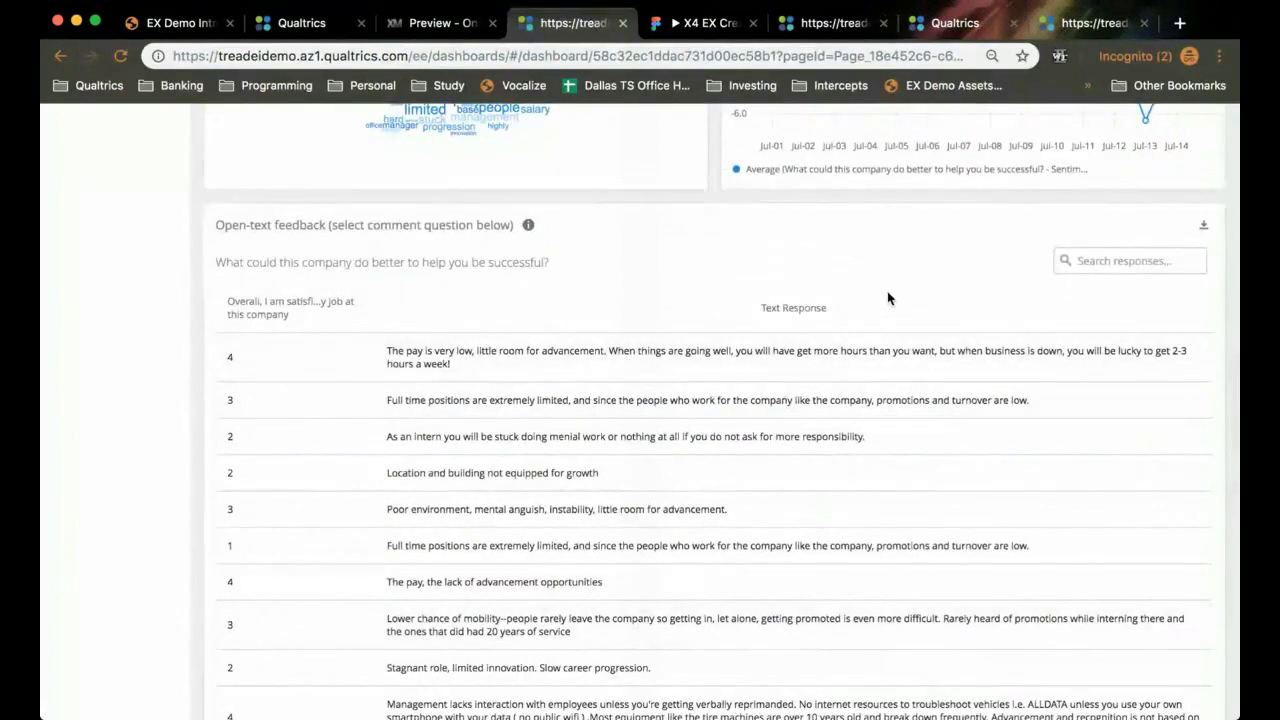
scroll(760, 312, up, 2)
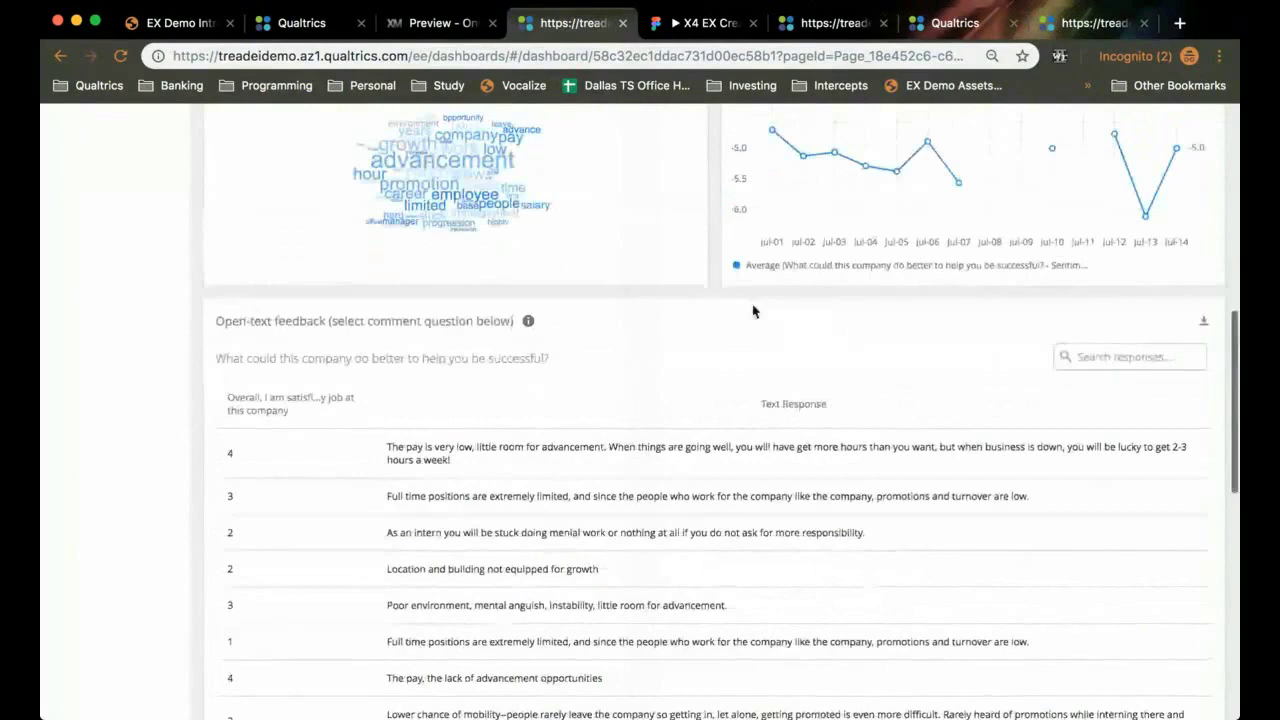
scroll(942, 414, down, 1)
click(1088, 318)
text(promotion)
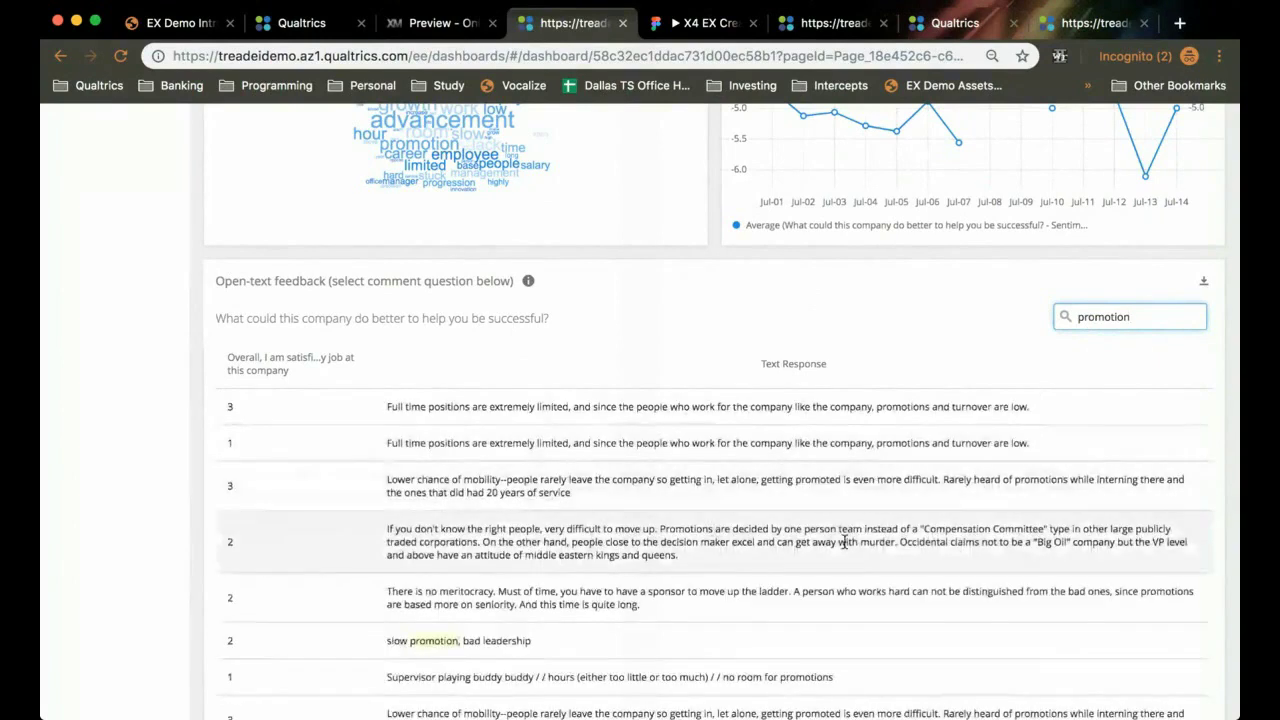
scroll(858, 572, down, 3)
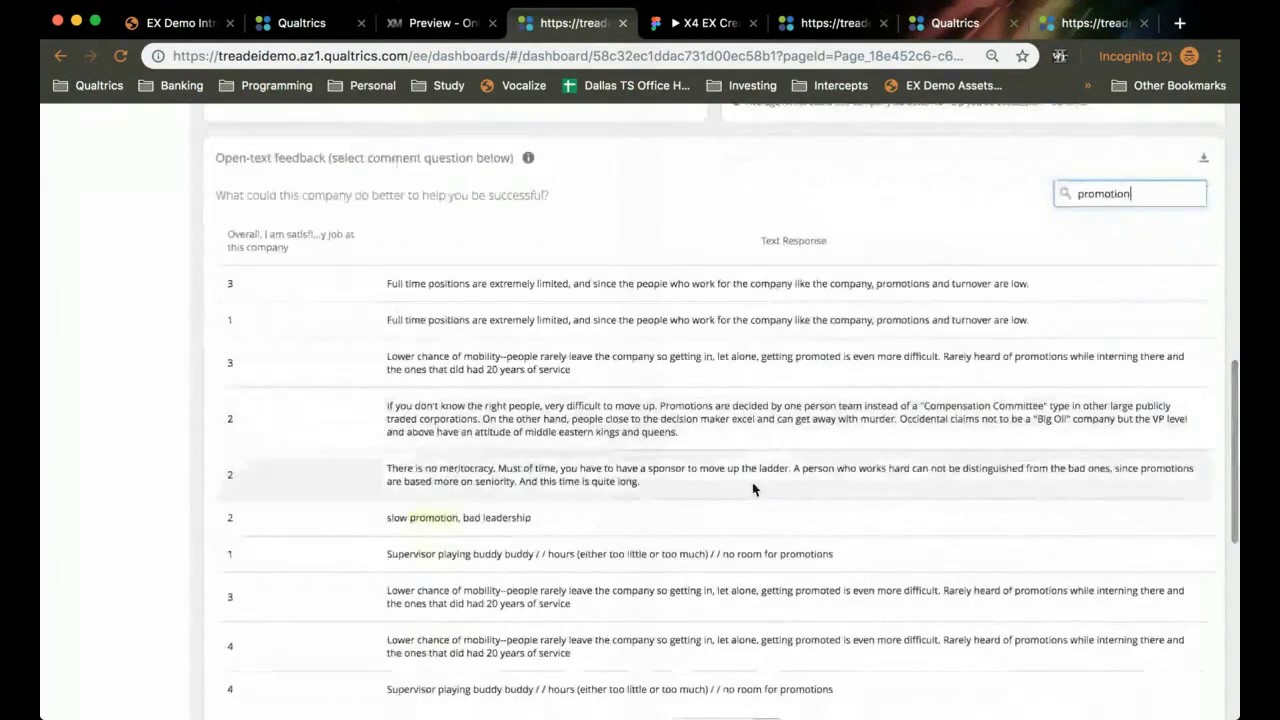
scroll(780, 510, down, 1)
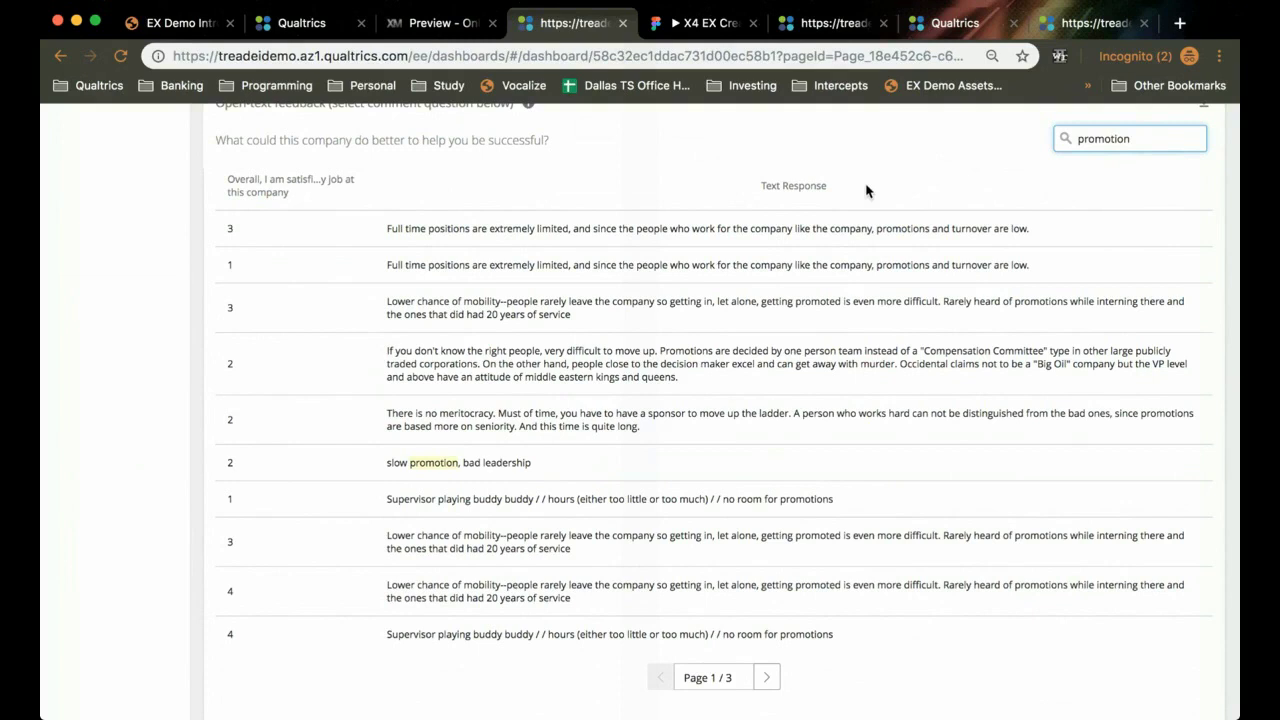
Clear the open-text feedback search and return to the topic charts and filters of the Text Analytics page.
scroll(866, 190, up, 3)
double_click(1073, 309)
key(BackSpace)
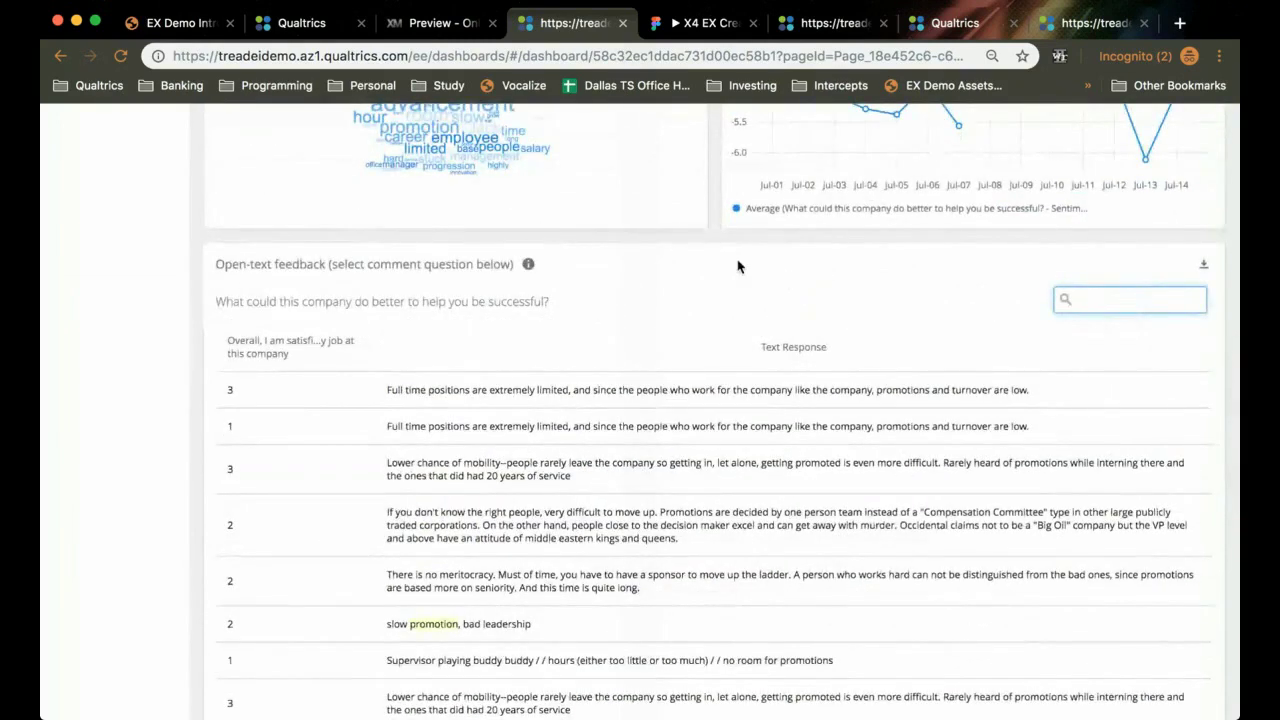
click(720, 241)
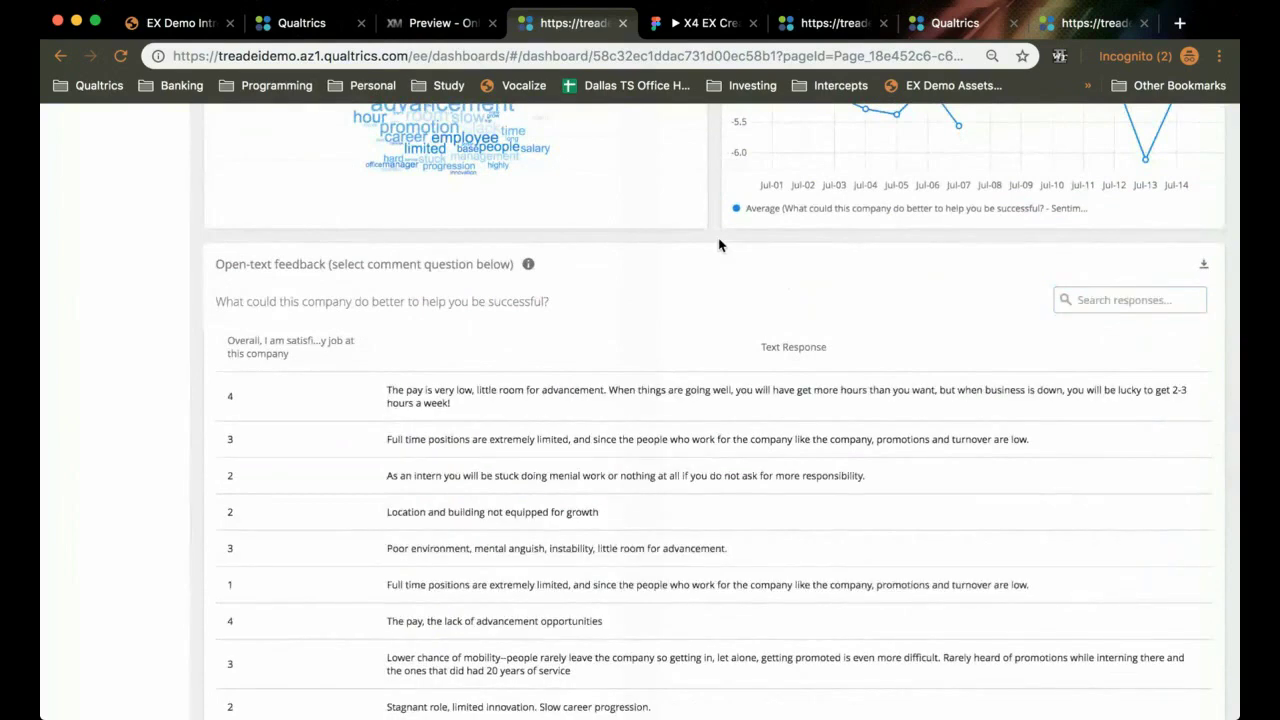
scroll(718, 245, up, 4)
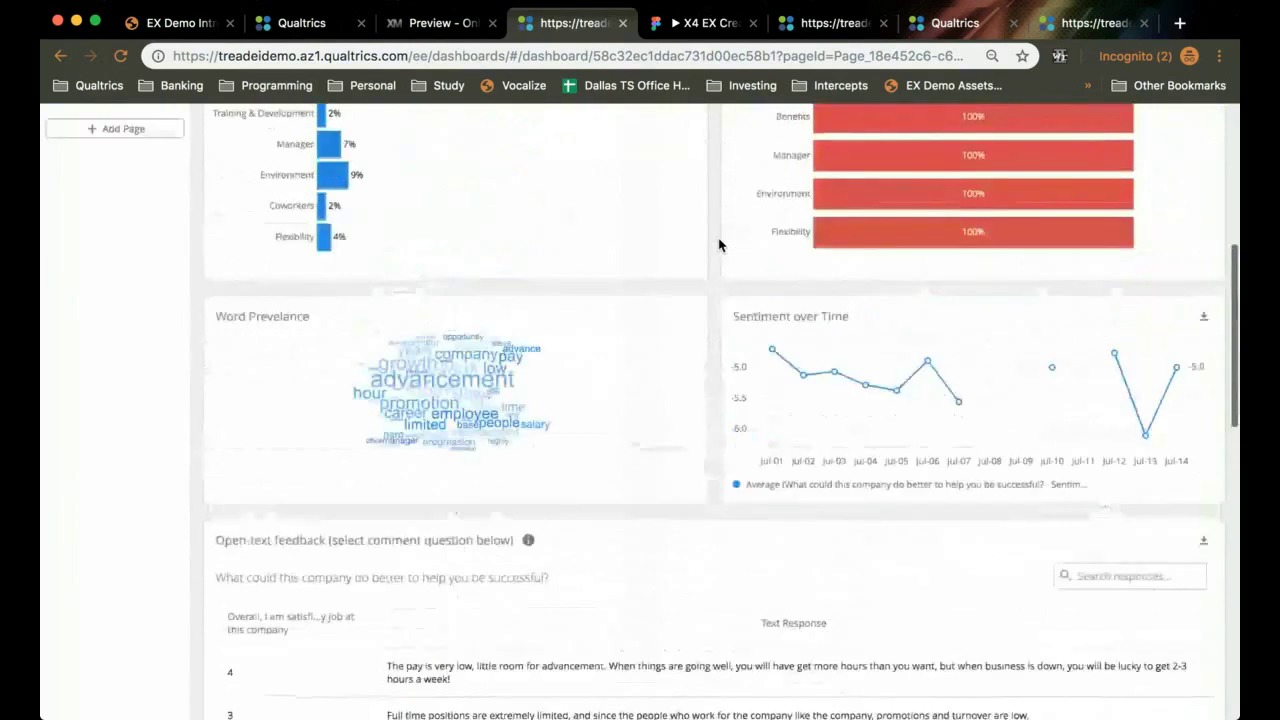
scroll(718, 245, up, 5)
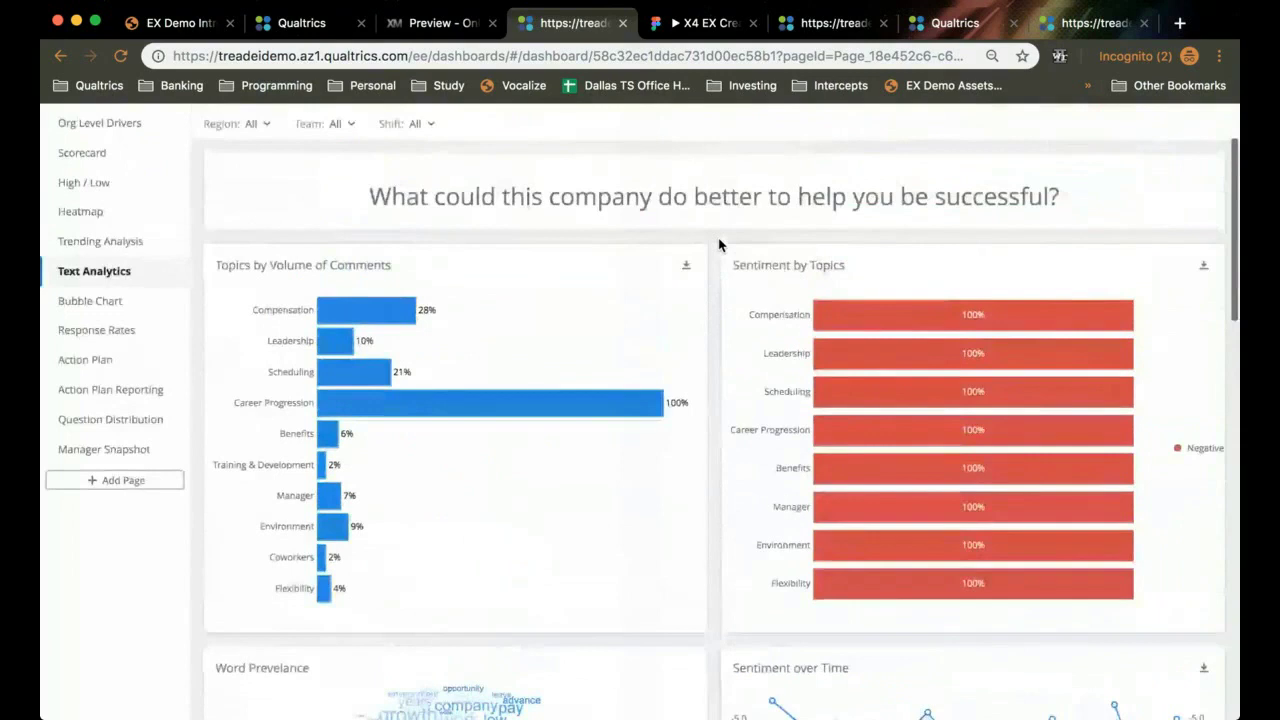
scroll(718, 245, up, 2)
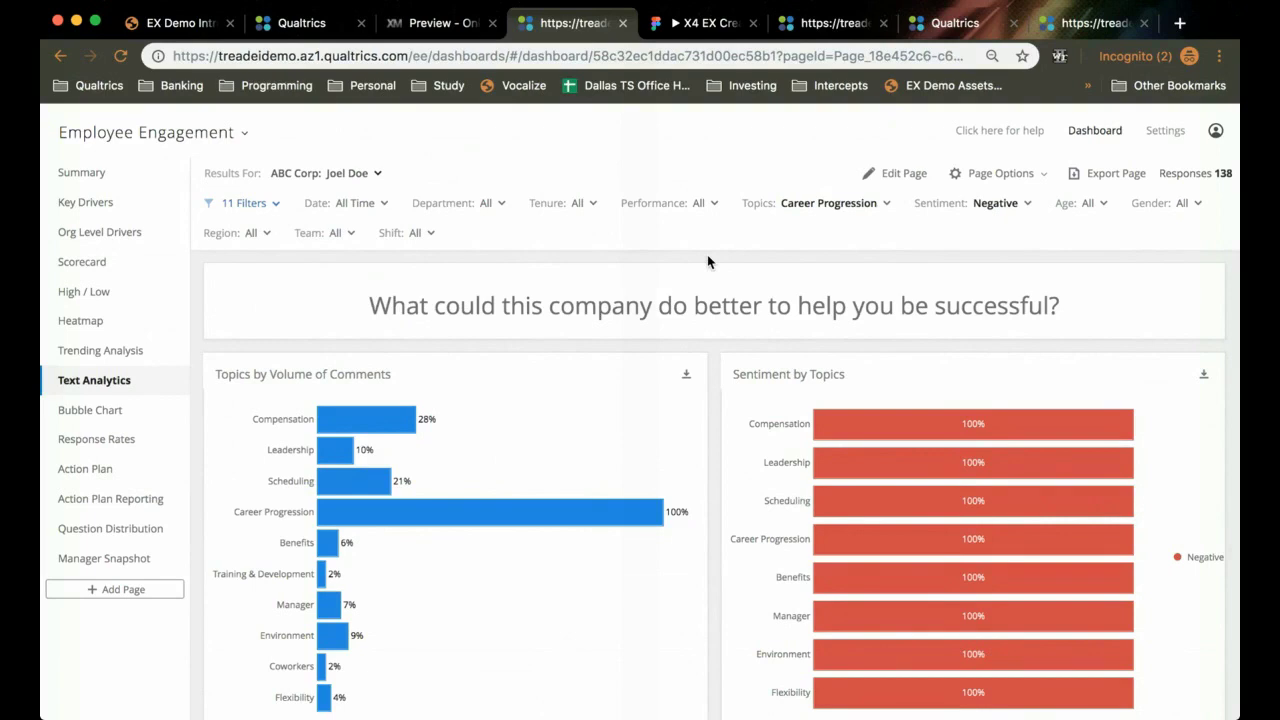
Switch to the Figma action planning prototype and view the improvement guidance for the "Empower employees to shape their role" opportunity.
click(690, 30)
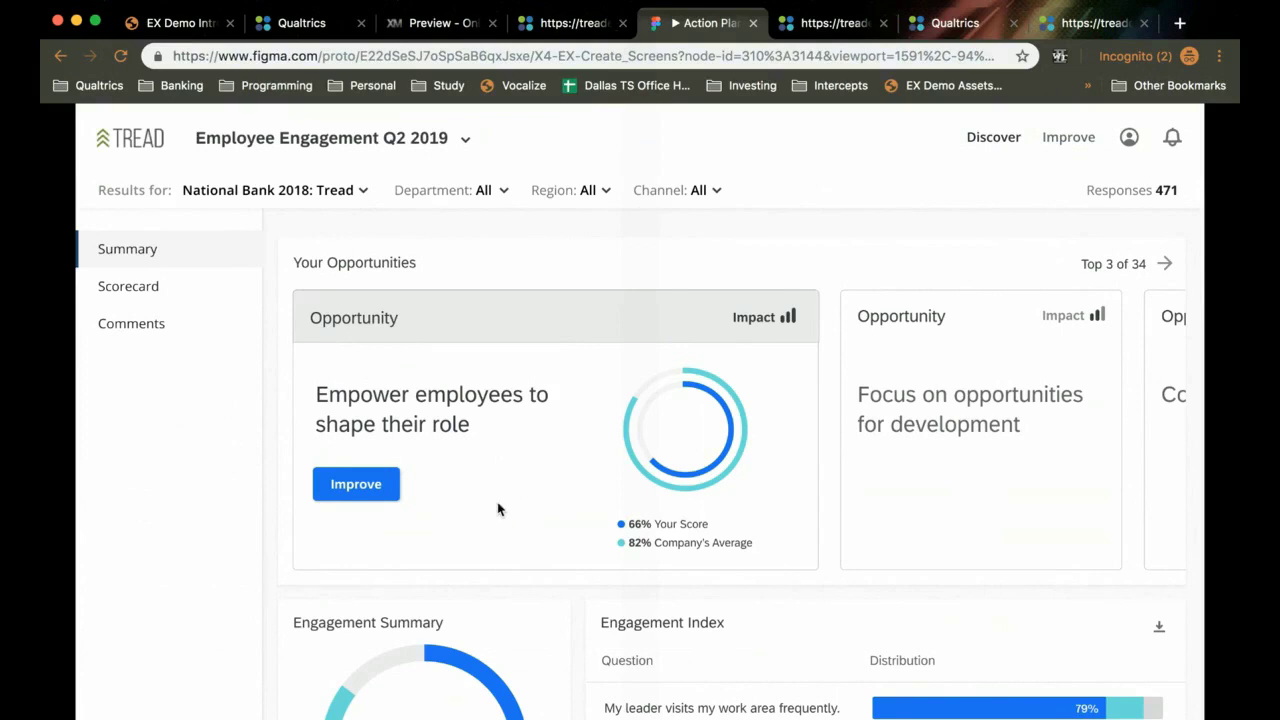
click(378, 488)
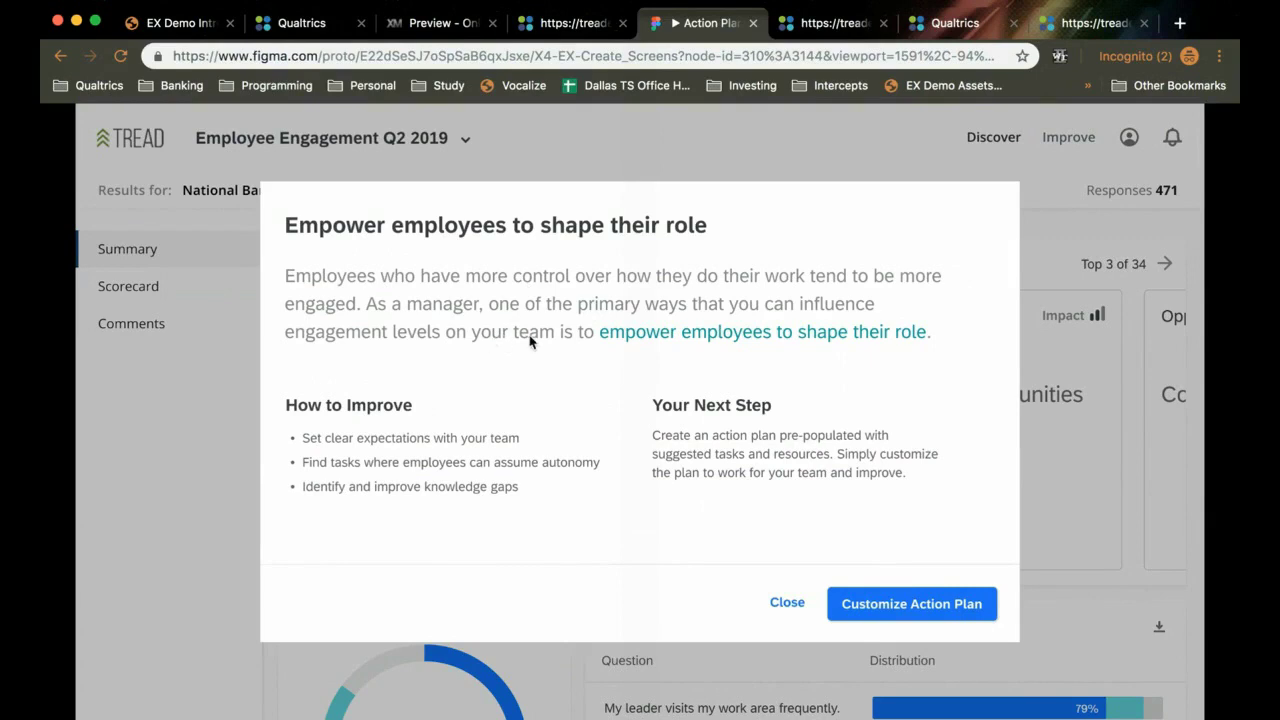
Open the customizable action plan for "Empower employees to shape their role" and review its overview, suggested actions and resources.
click(883, 612)
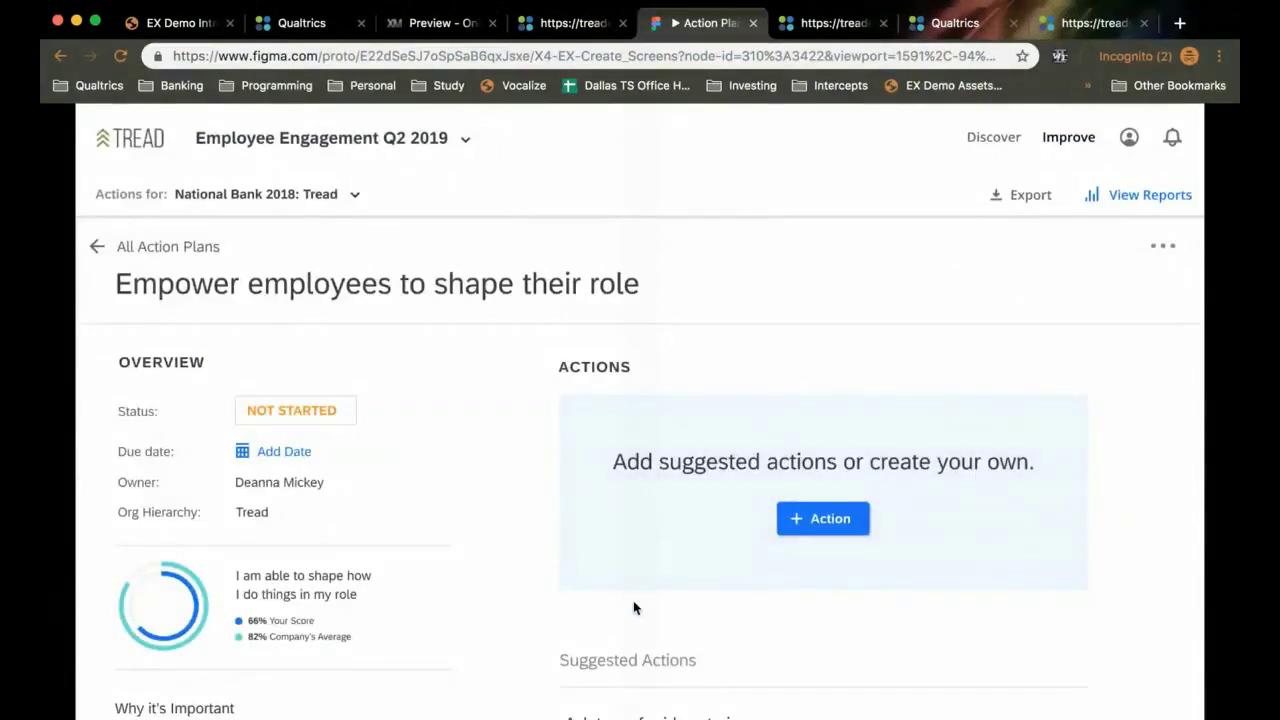
scroll(633, 608, down, 1)
scroll(633, 608, down, 5)
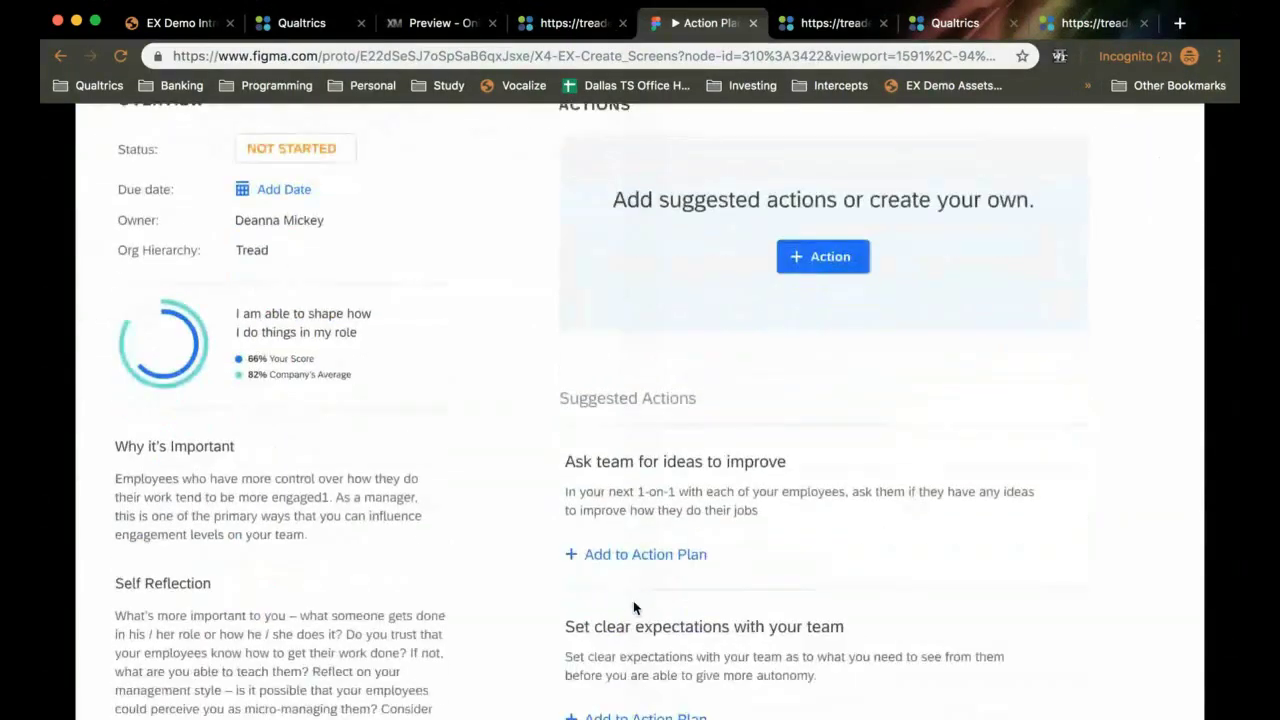
scroll(634, 606, down, 2)
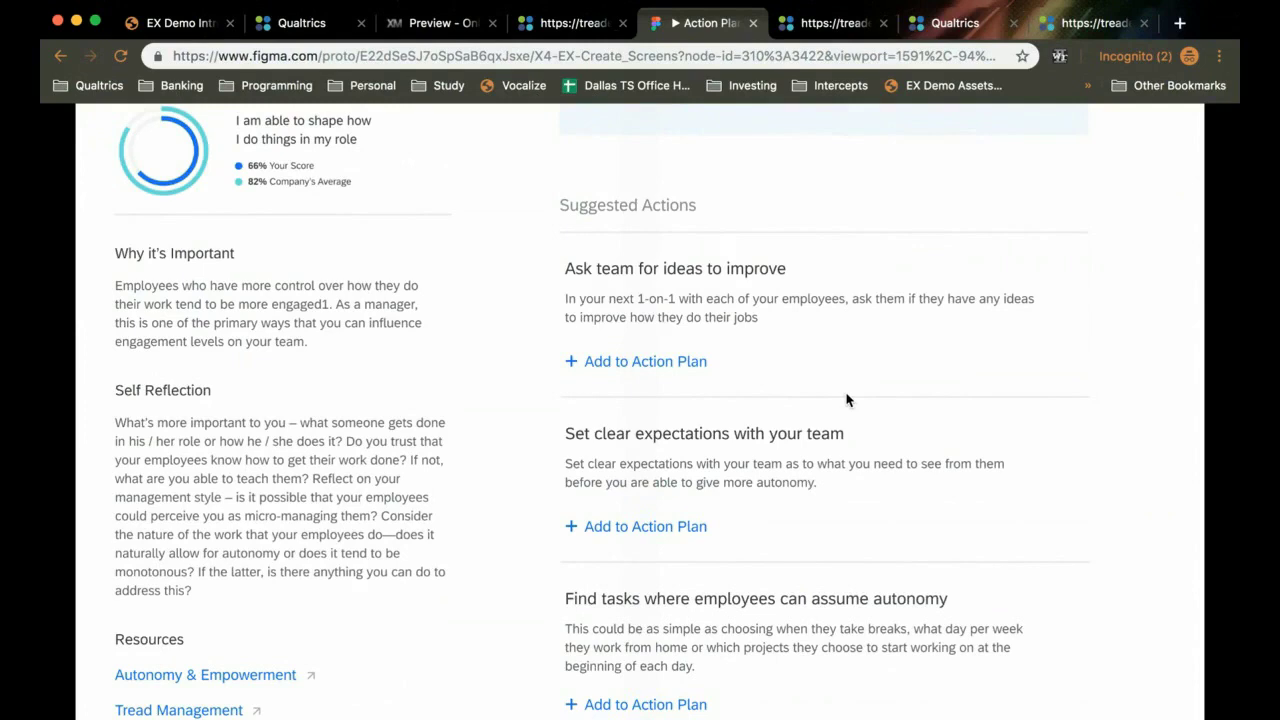
scroll(846, 400, down, 2)
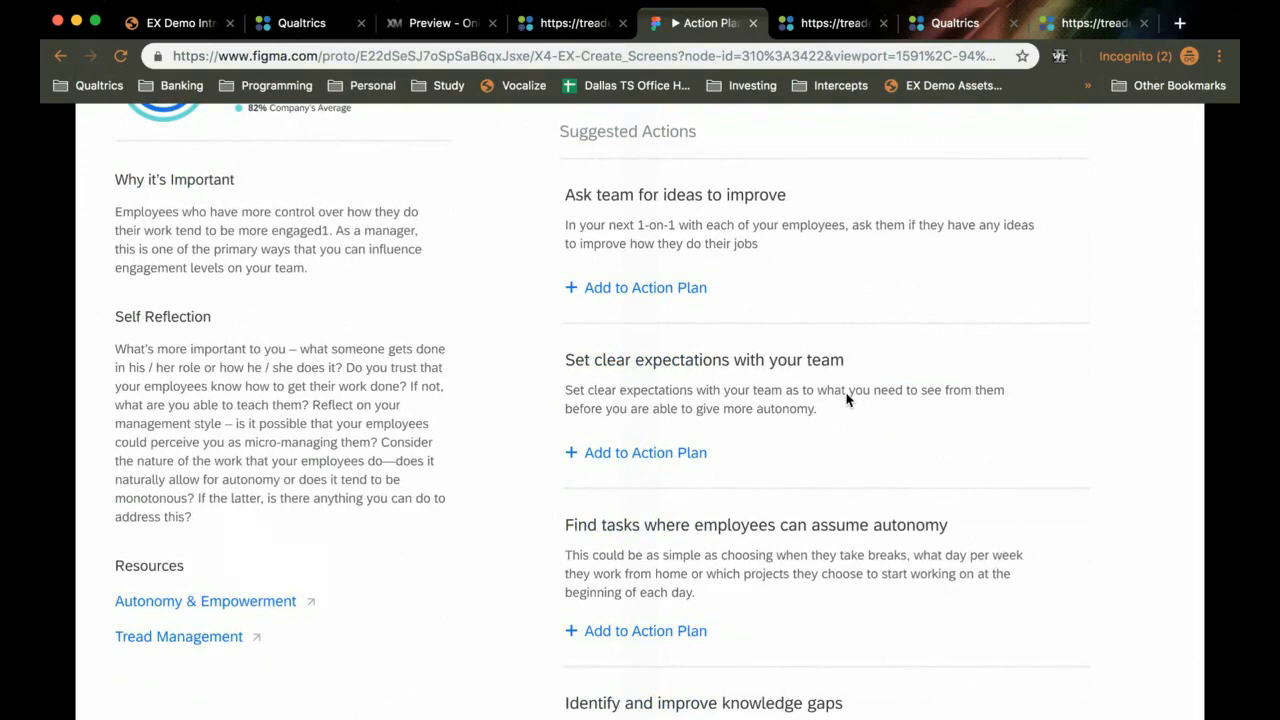
scroll(846, 398, down, 2)
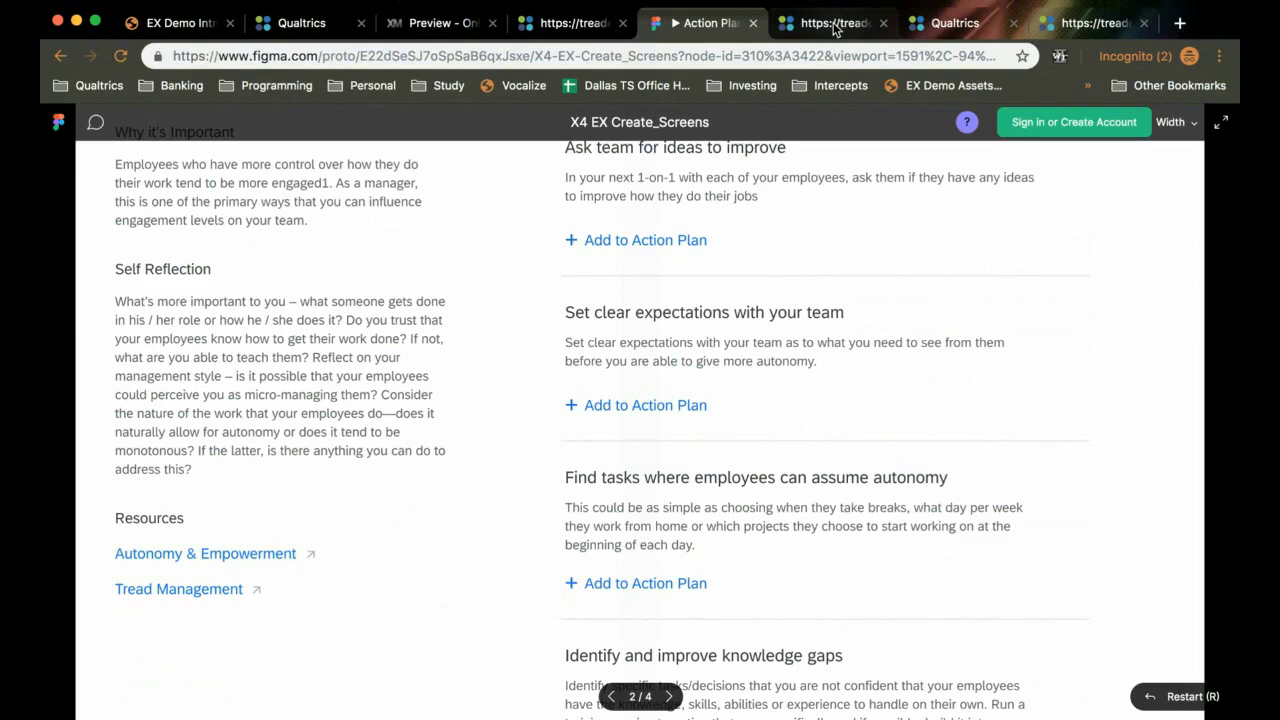
Switch to the Qualtrics Employee Pulse dashboard and review the engagement score, trending indices and ranked engagement items on the Summary page.
click(833, 27)
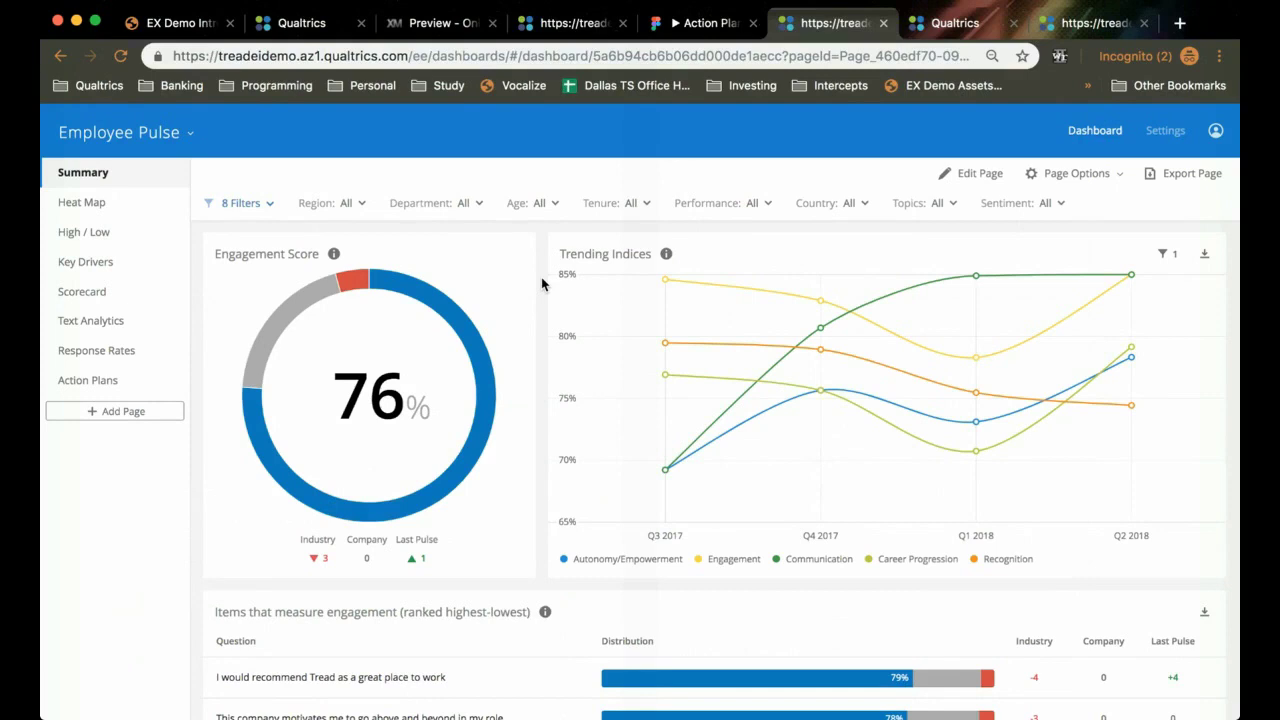
scroll(541, 284, down, 4)
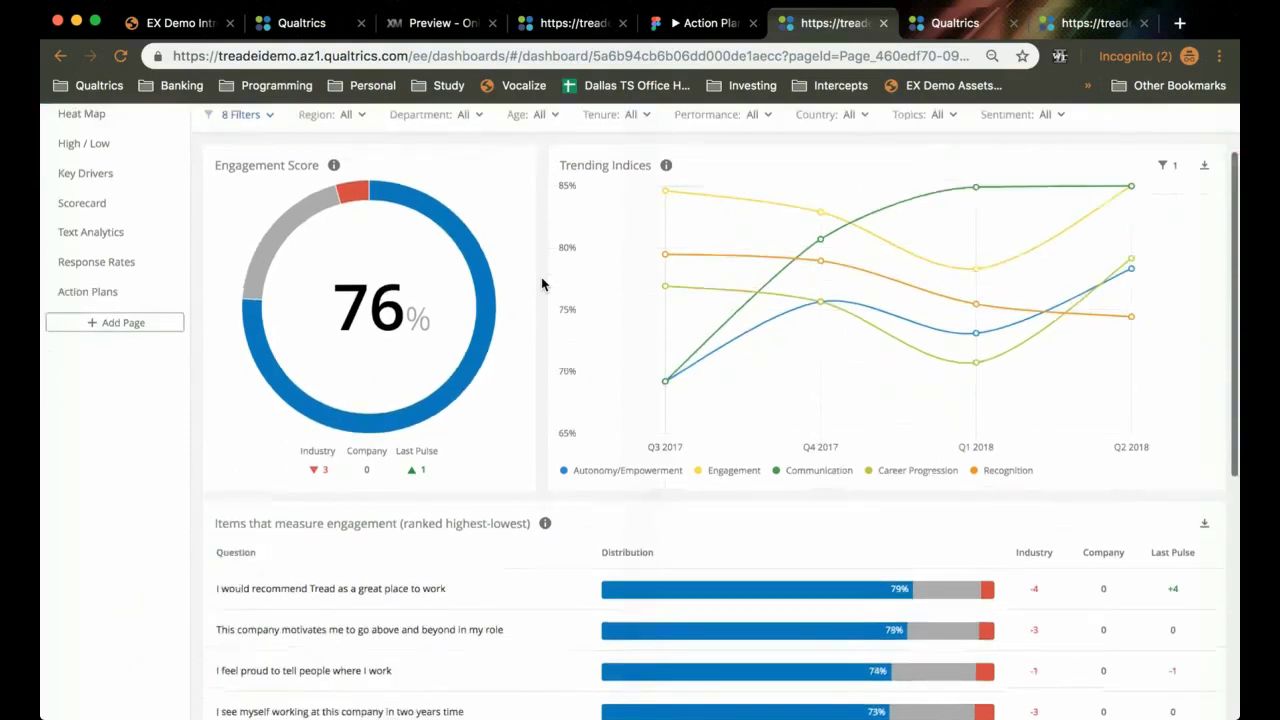
scroll(541, 284, down, 1)
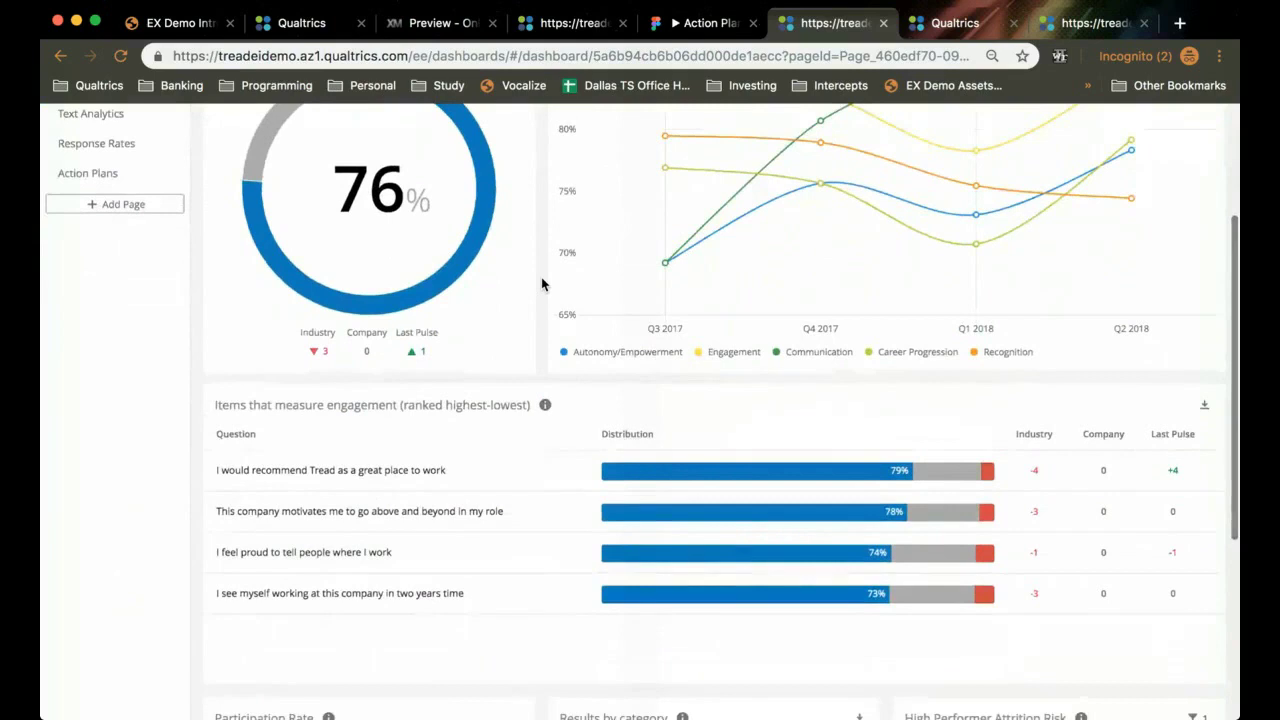
scroll(542, 277, up, 3)
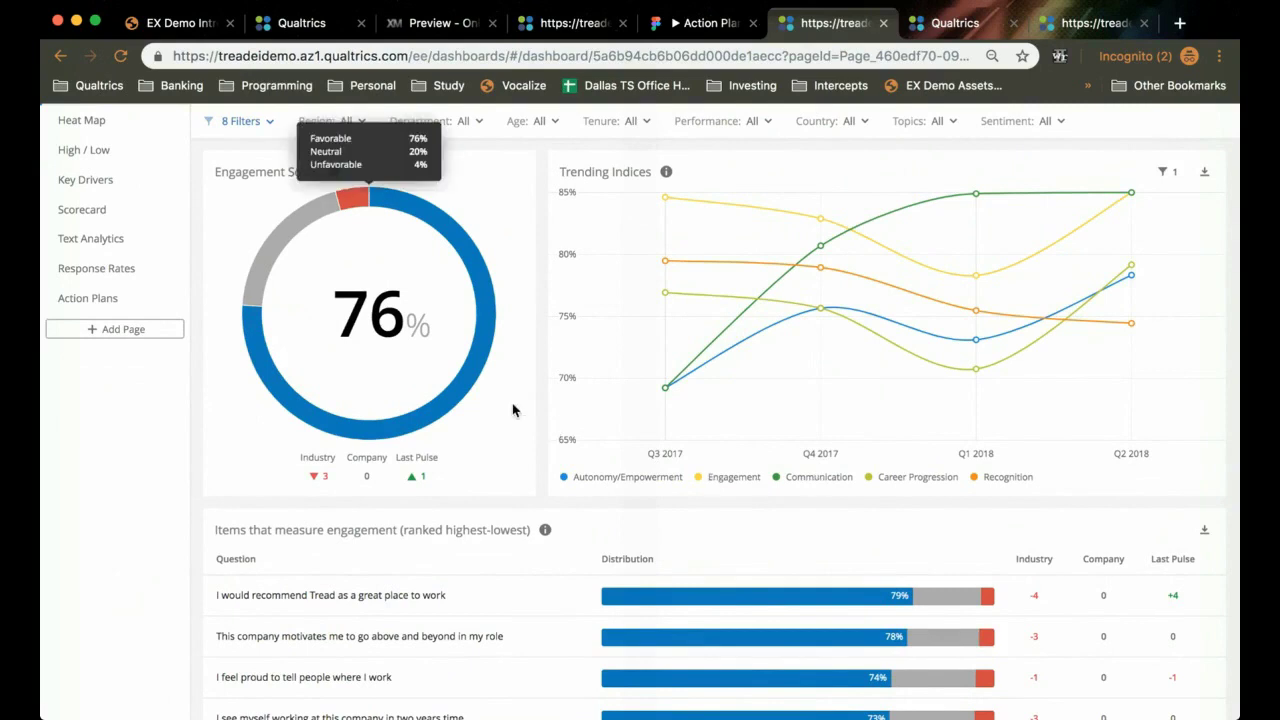
scroll(518, 402, down, 3)
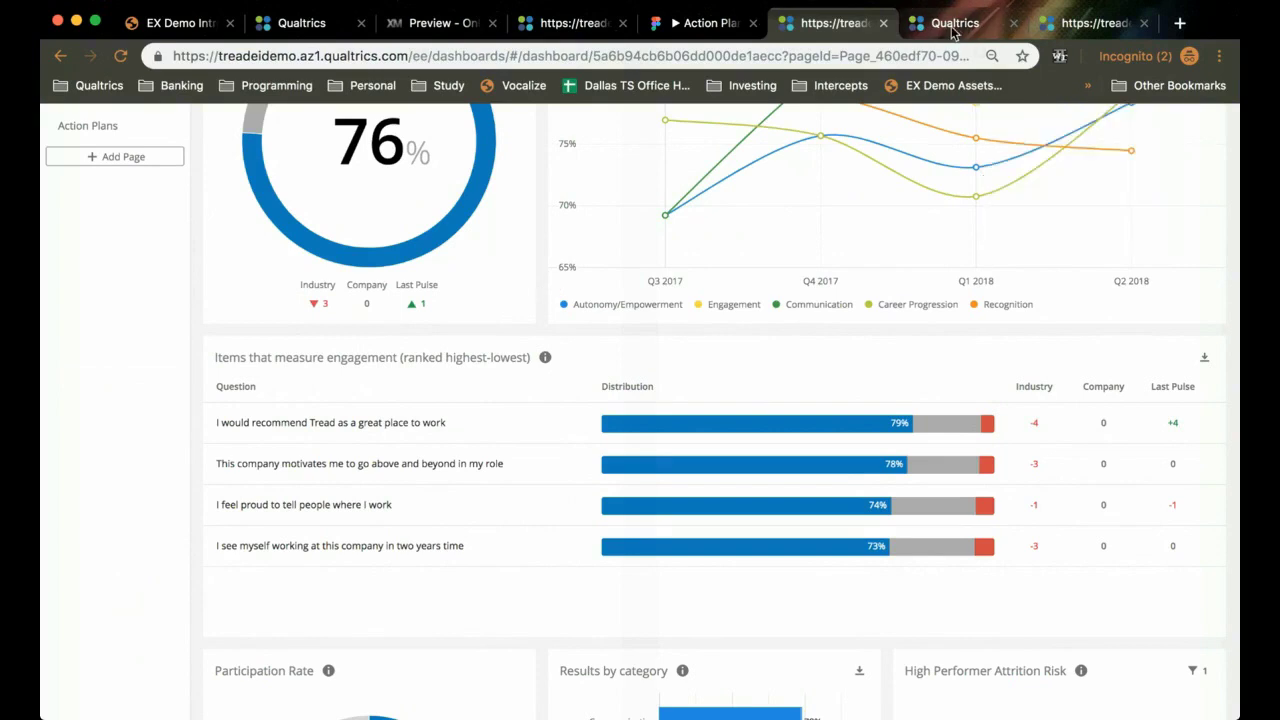
View the Employee Onboarding Survey's participant list and the Onboarding Feedback dashboard, inspecting the December values in the monthly indices chart.
click(1087, 27)
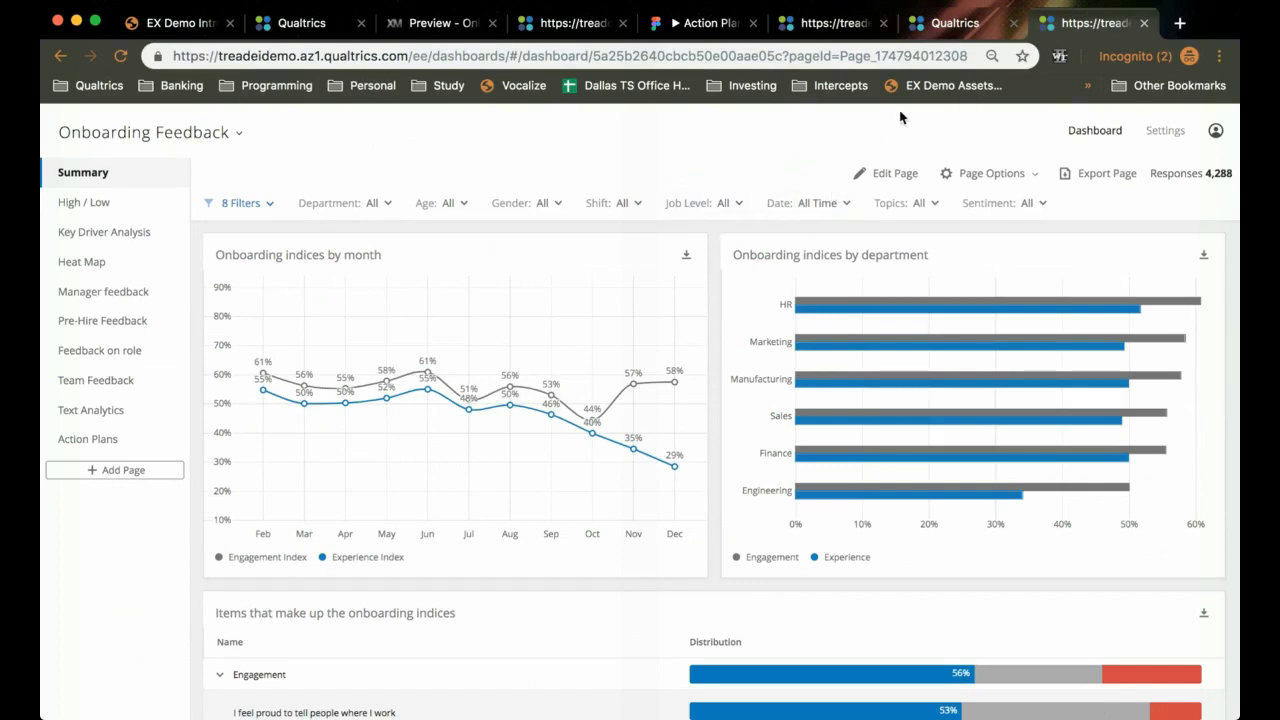
click(953, 26)
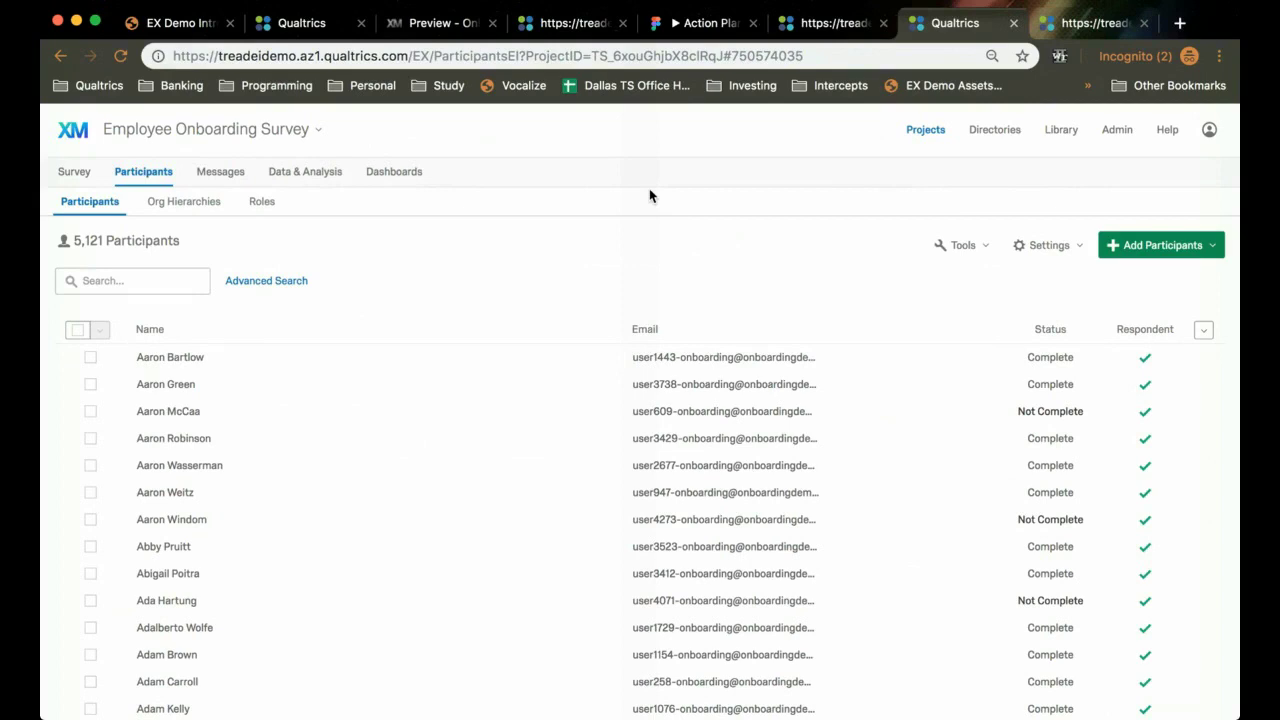
click(1050, 24)
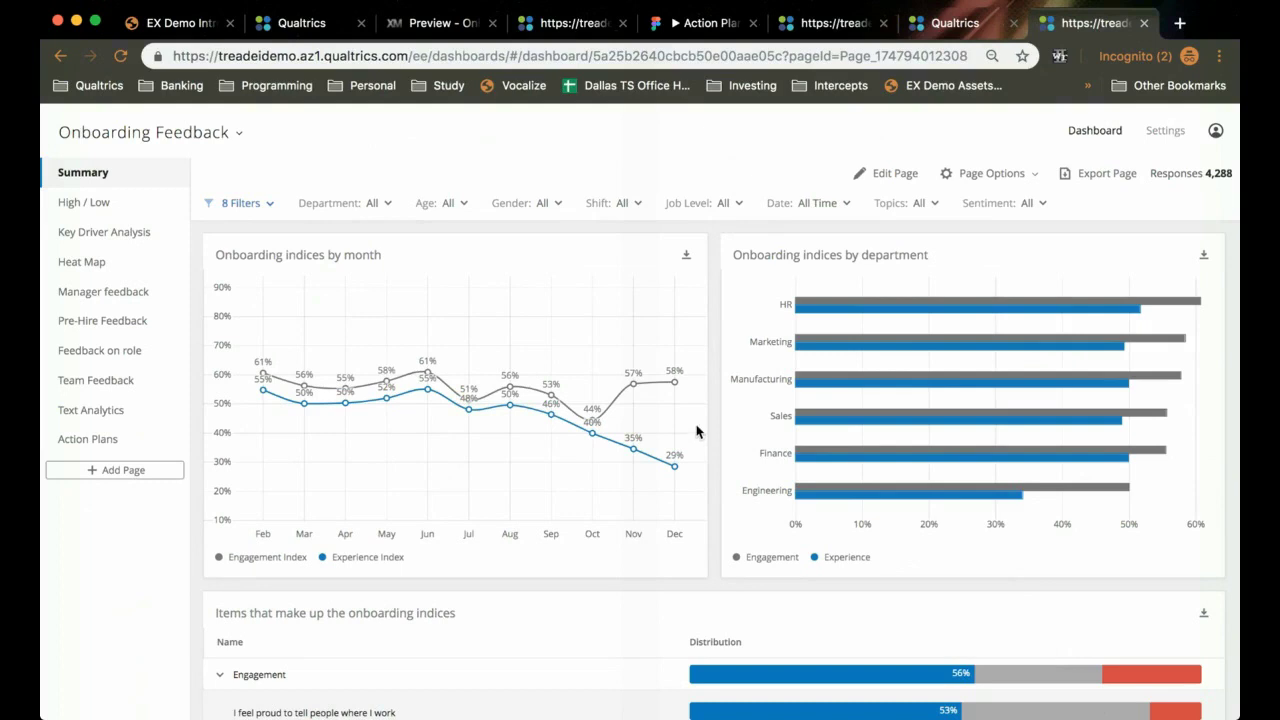
mouse_move(677, 383)
mouse_move(833, 497)
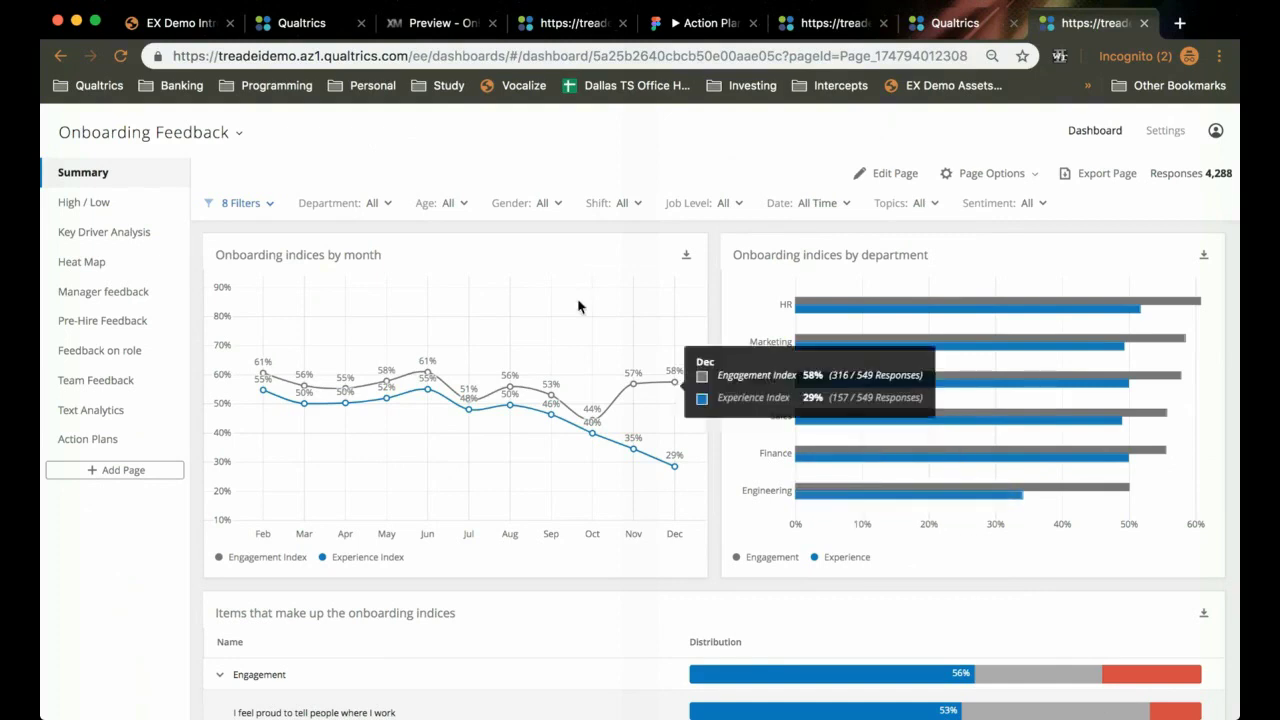
Filter the Onboarding Feedback dashboard to the Engineering department.
click(380, 204)
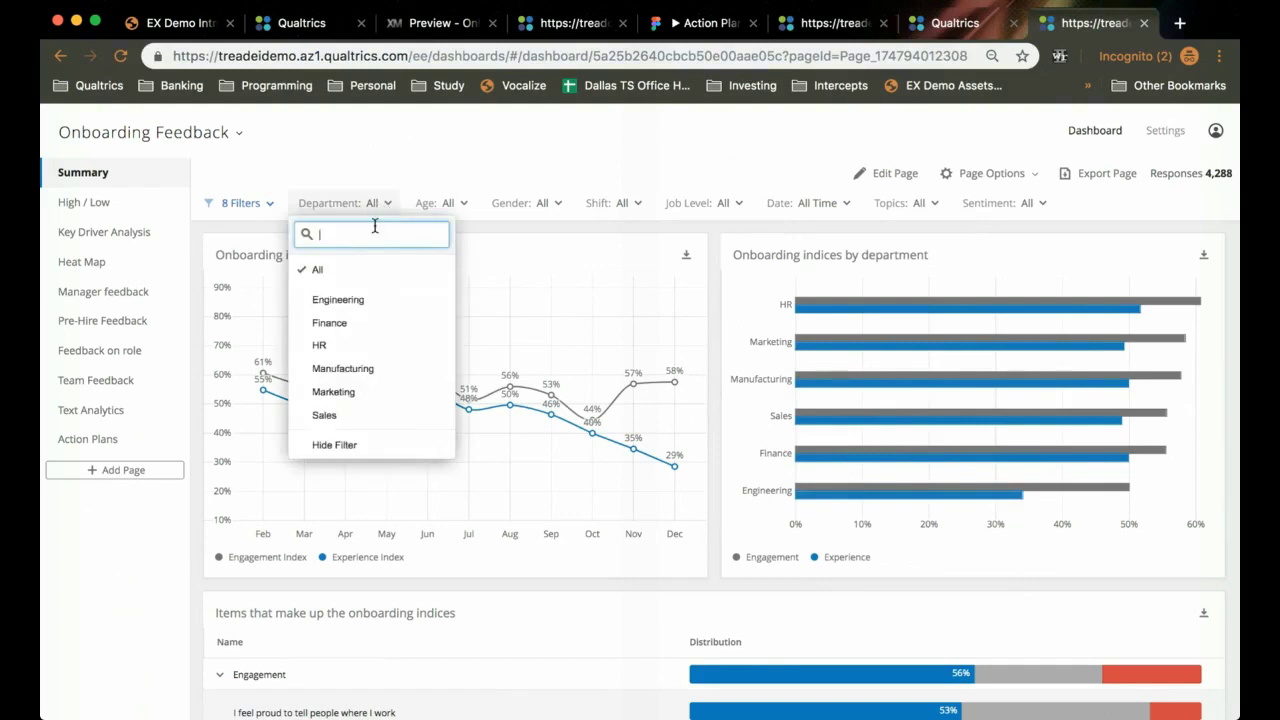
click(352, 299)
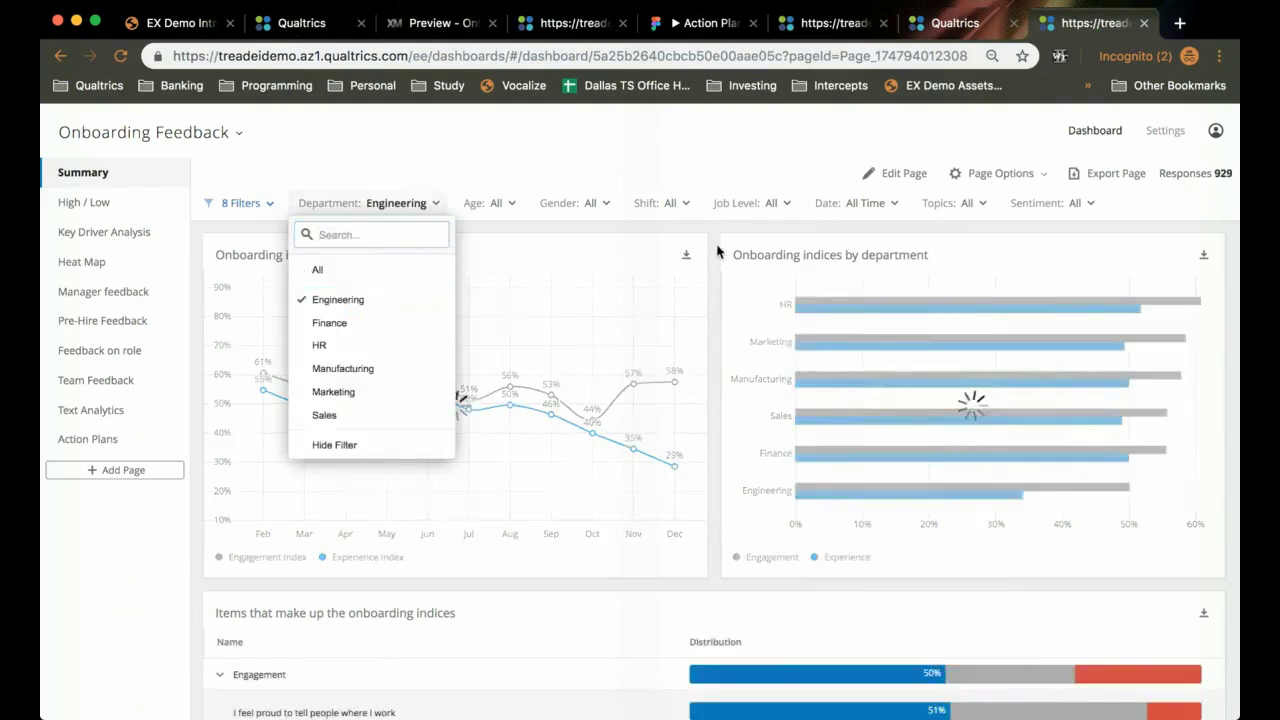
click(705, 272)
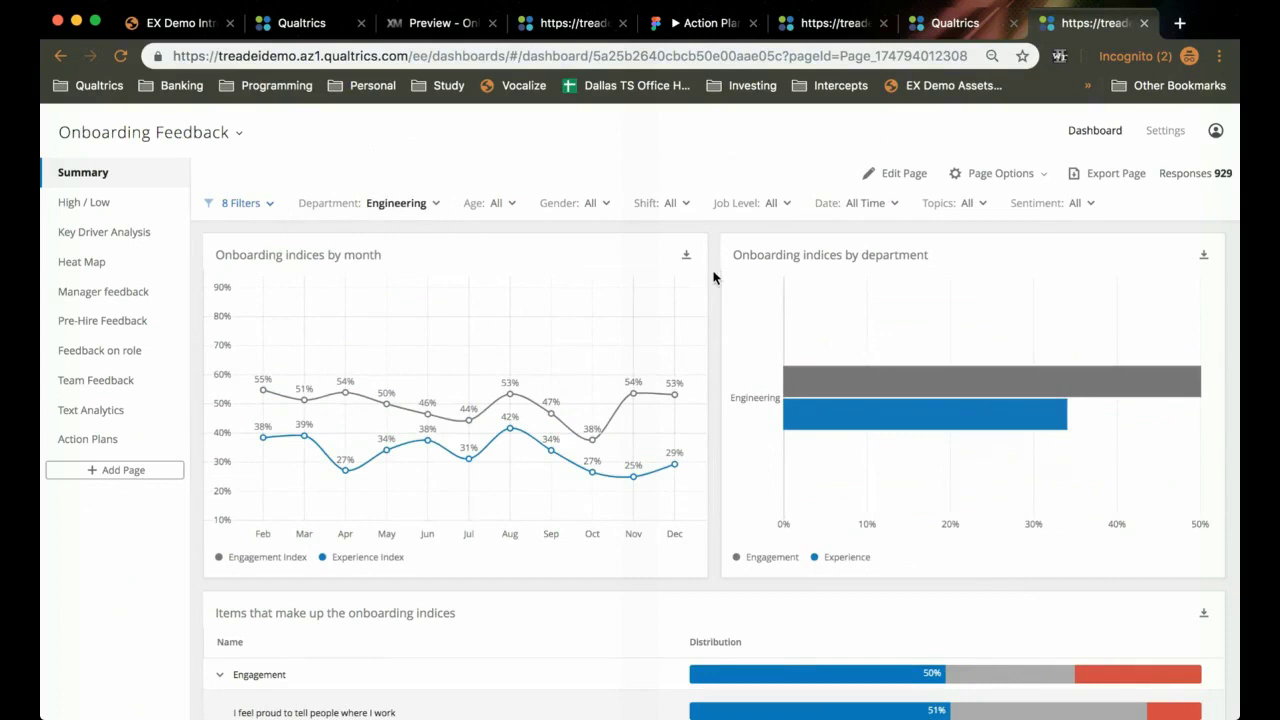
Review the Engineering results on the Summary page and the important but poorly rated items in the Experience key driver plot.
scroll(713, 277, down, 1)
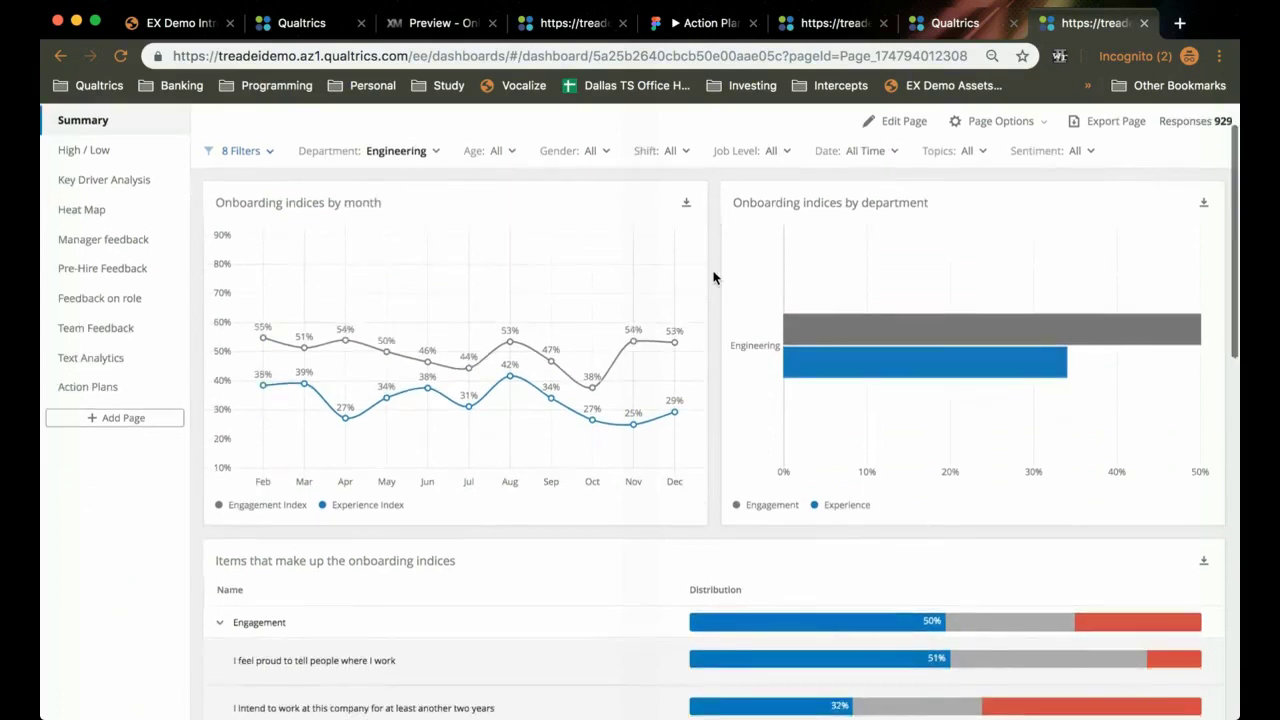
scroll(713, 277, up, 1)
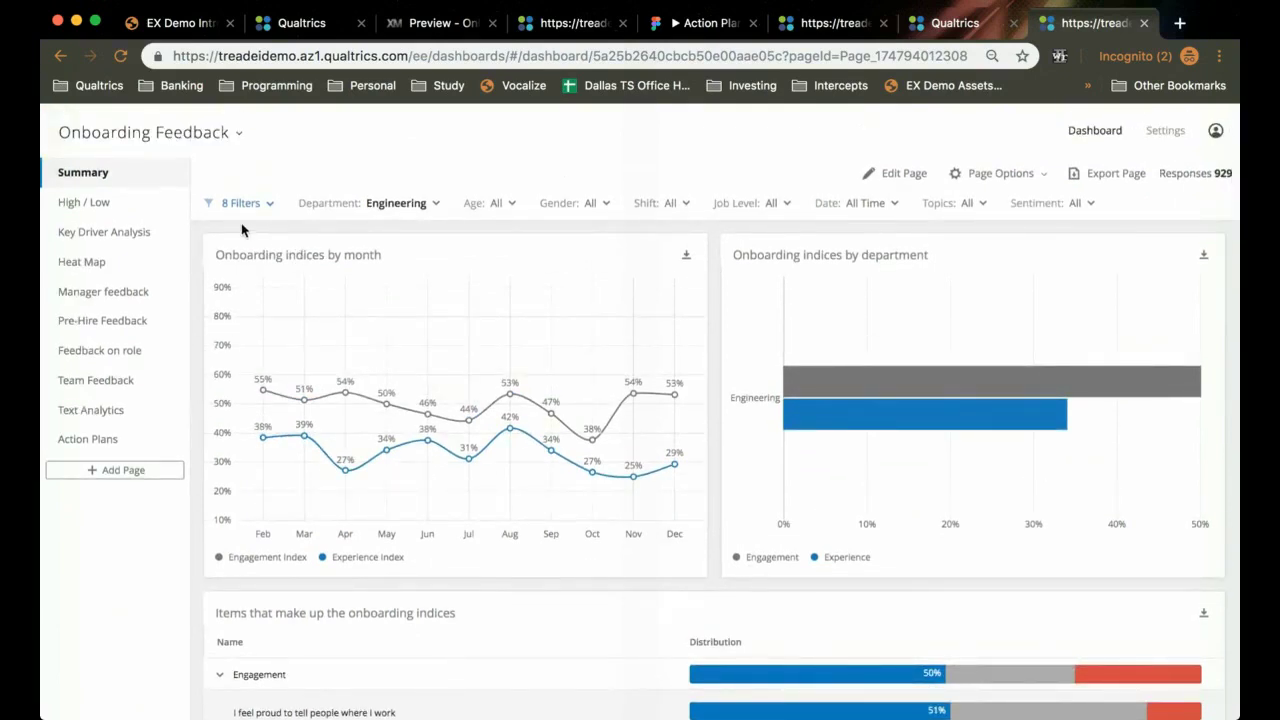
click(131, 232)
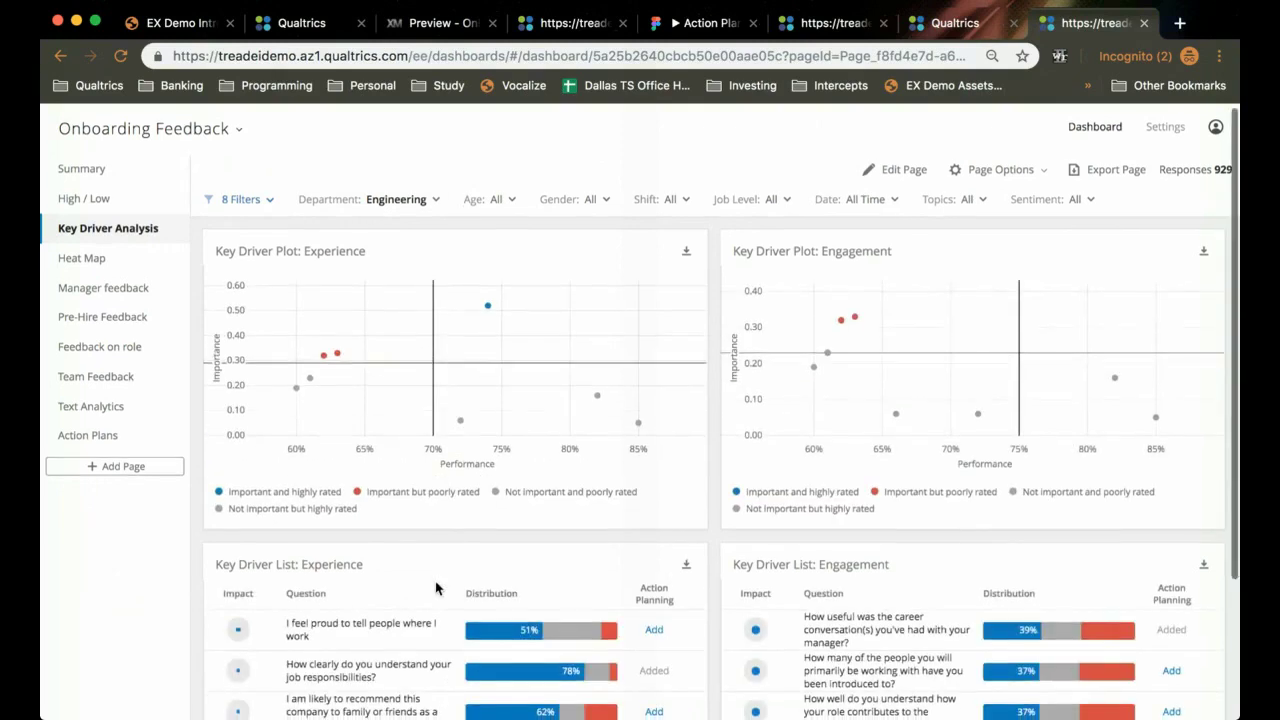
mouse_move(330, 360)
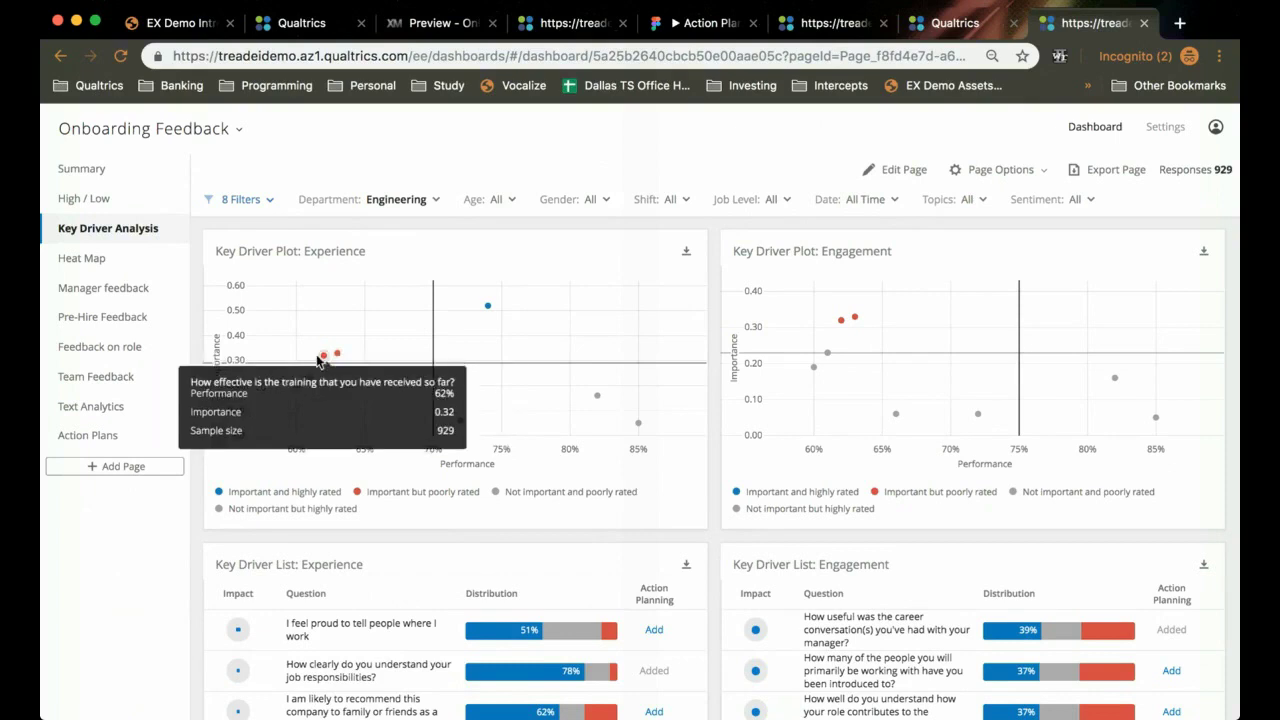
Review the onboarding topic charts and word cloud on the Text Analytics page and search the comments for "conversation".
click(138, 405)
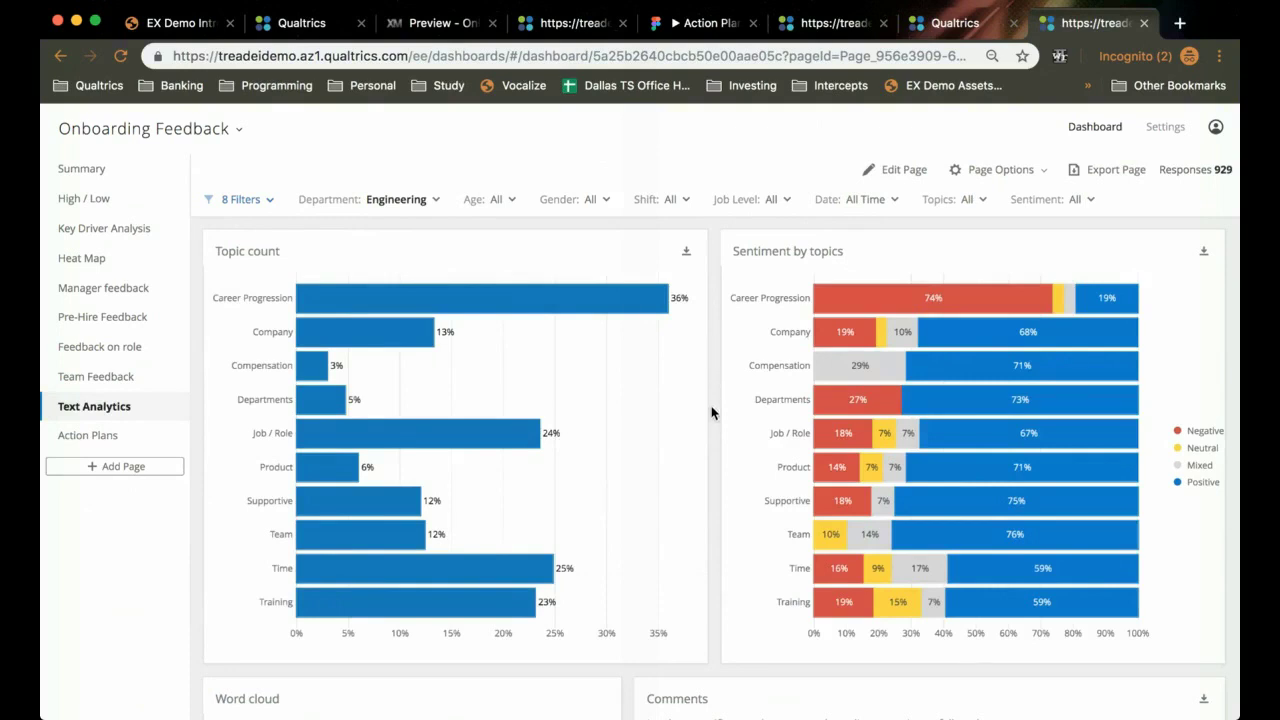
scroll(711, 412, down, 4)
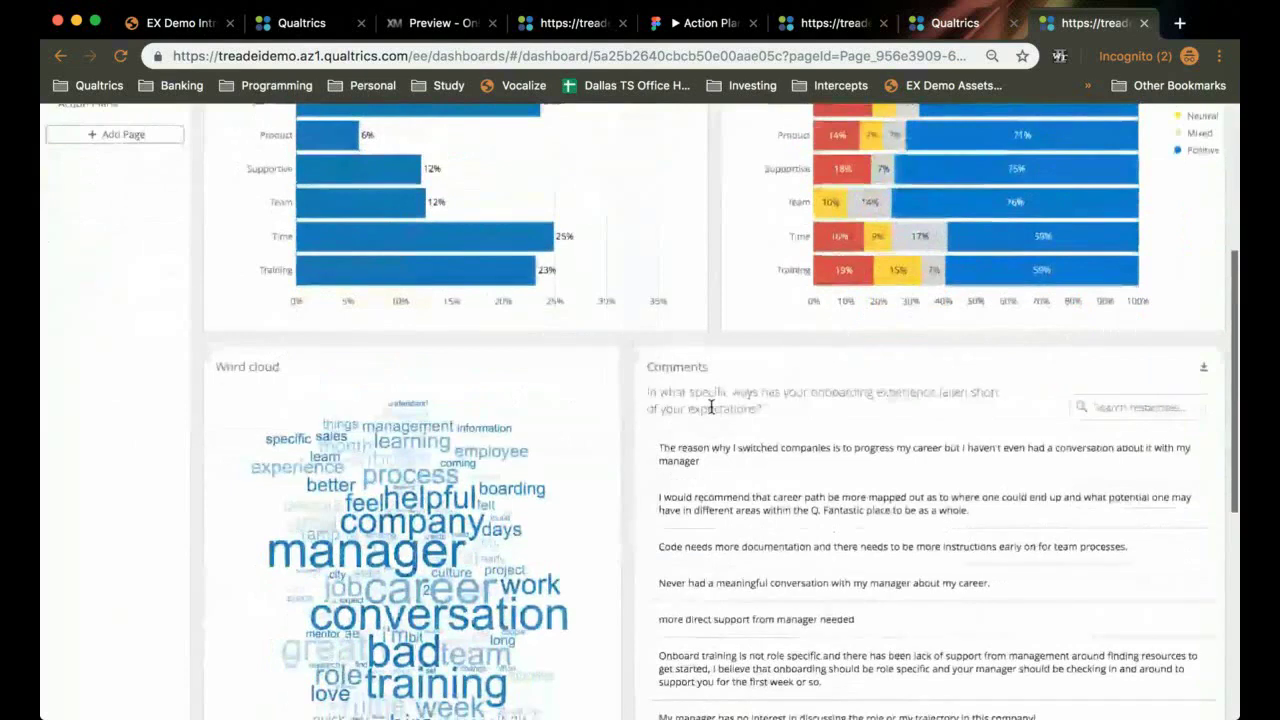
scroll(711, 407, down, 2)
click(1126, 233)
text(conversation)
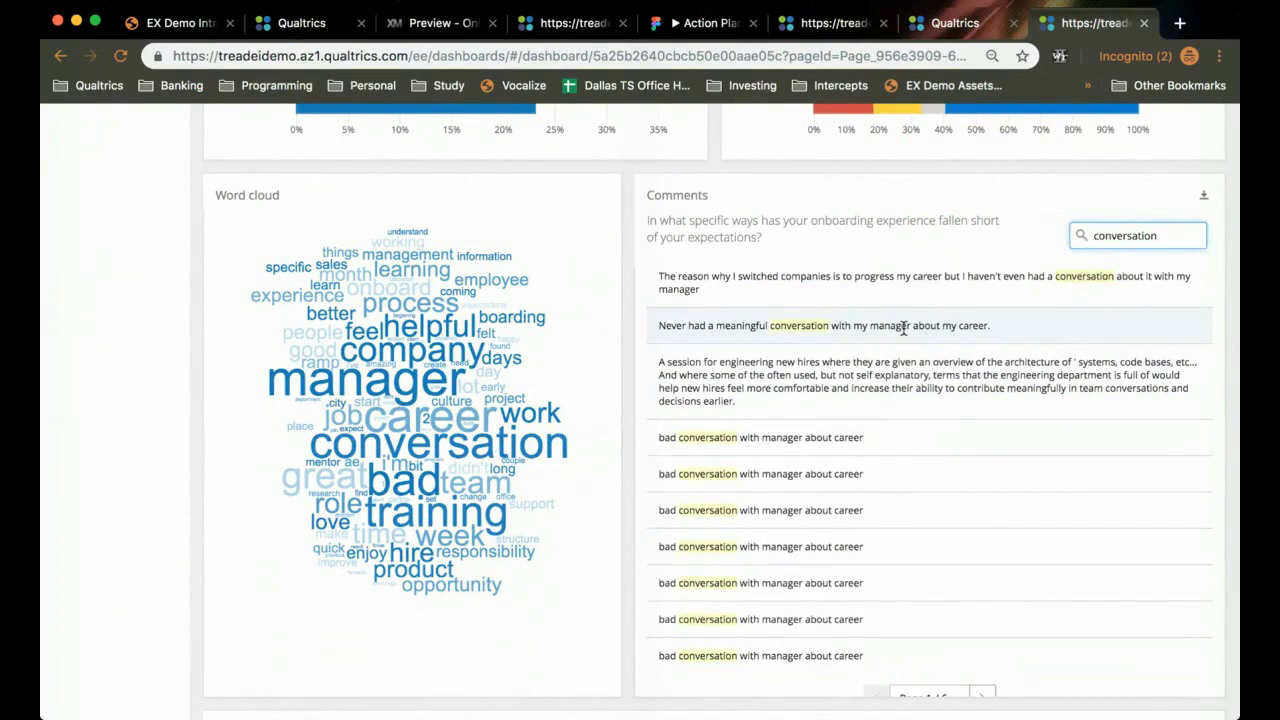
scroll(634, 230, up, 5)
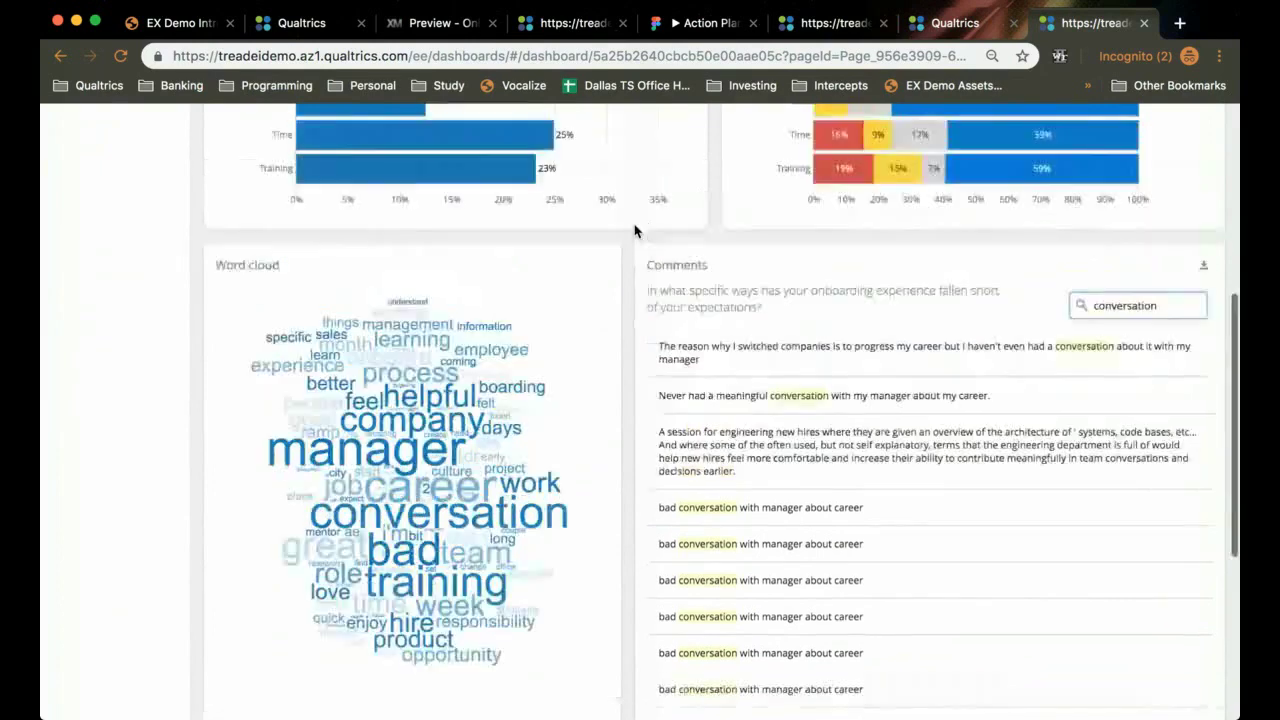